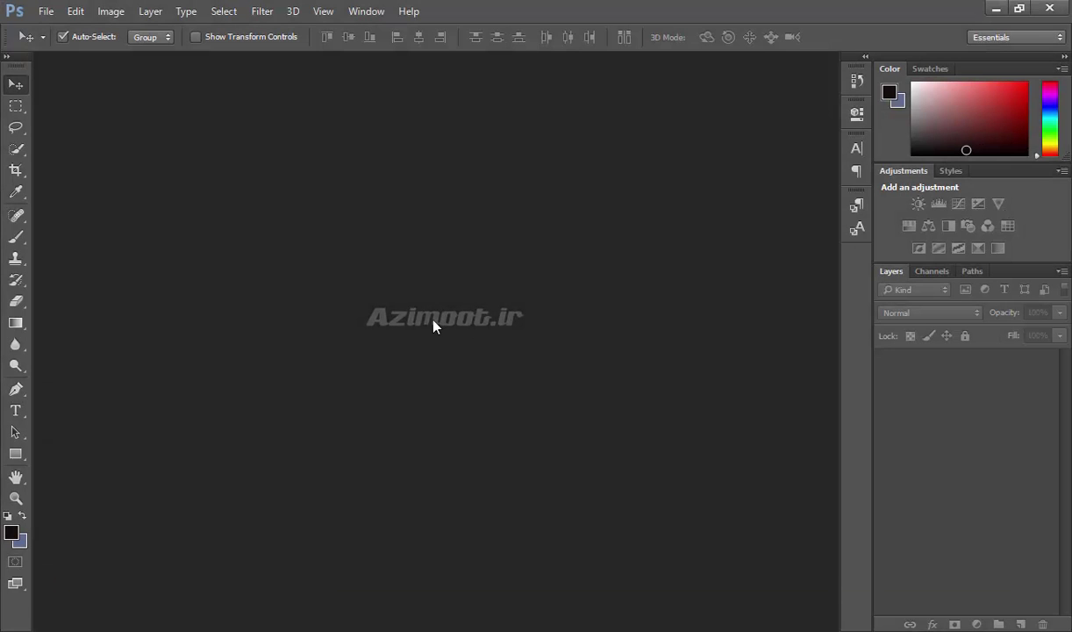
Start opening an image and browse to the ax > New folder (9) directory.
double_click(433, 323)
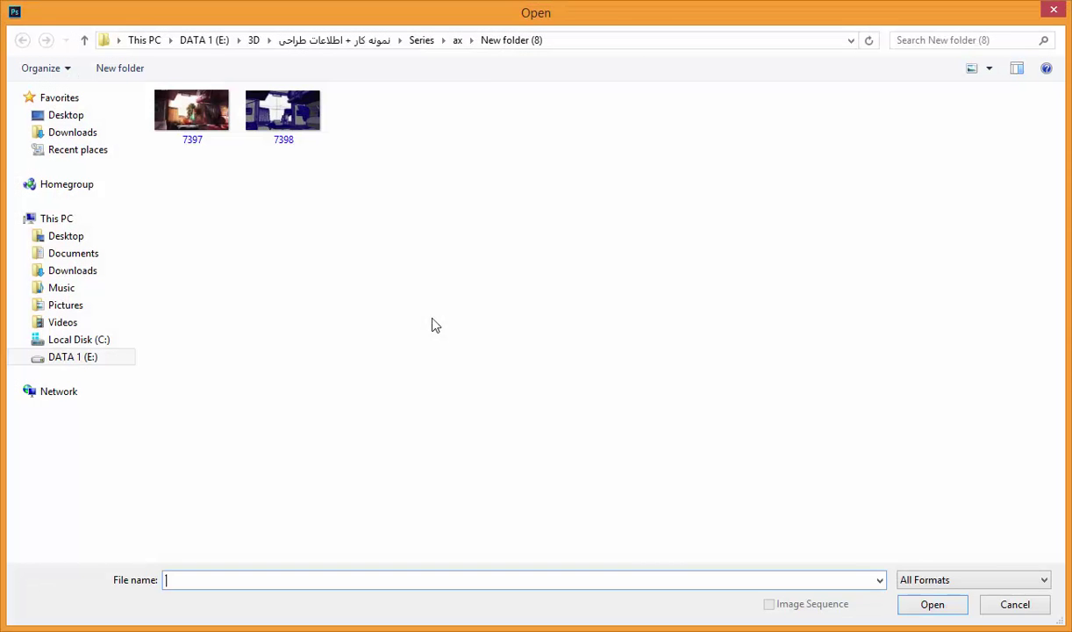
left_click(457, 41)
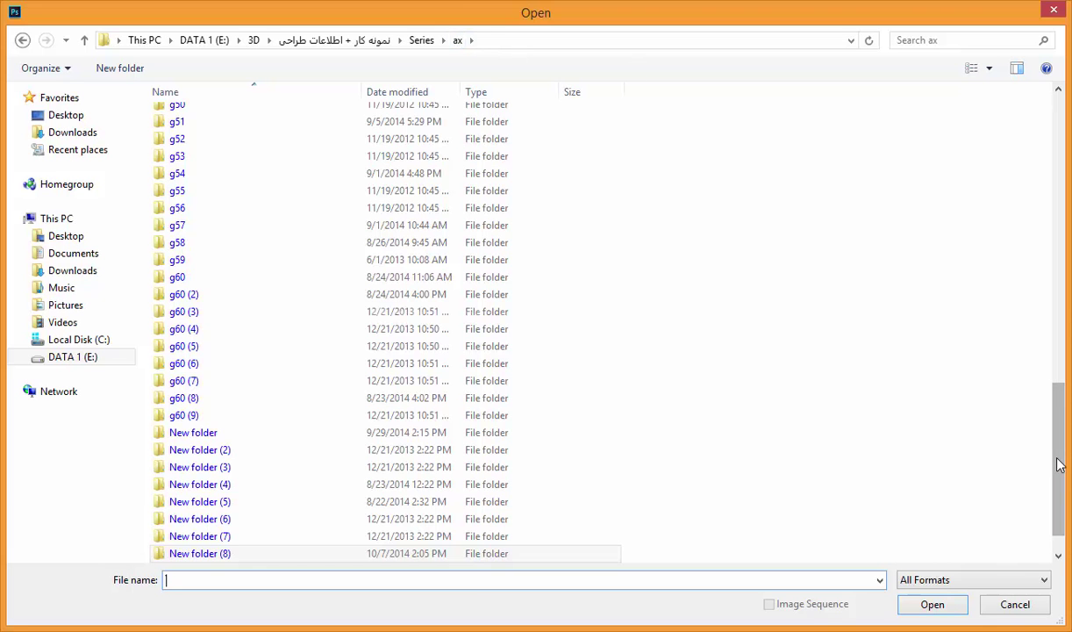
scroll(1058, 464, "down", 1)
left_click(221, 547)
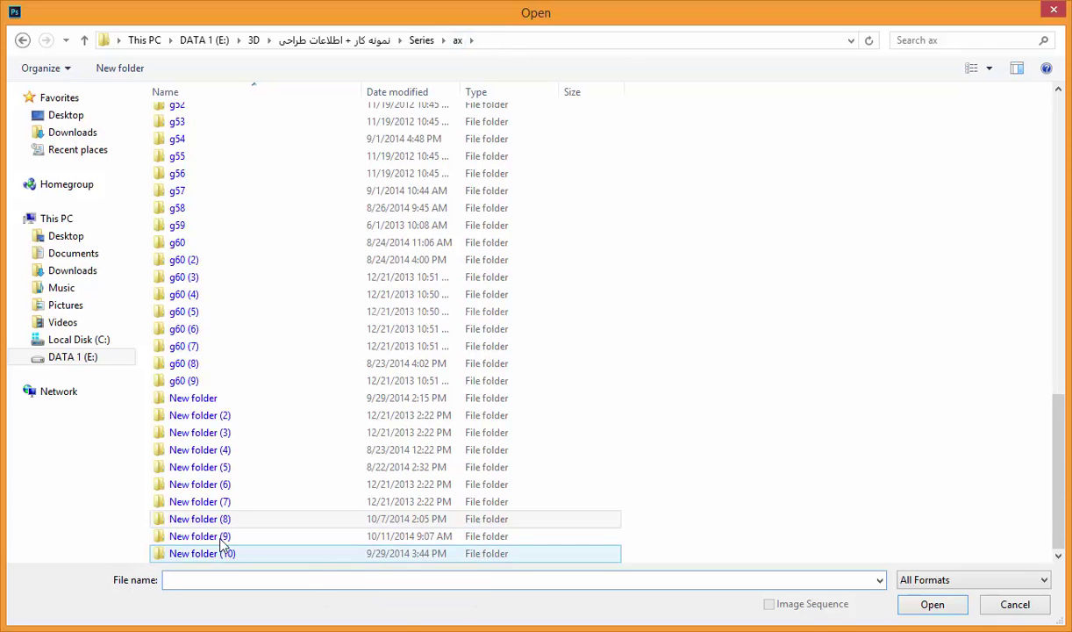
double_click(220, 538)
Preview the V-Port and Render images, then open Render in Photoshop.
right_click(280, 122)
left_click(369, 163)
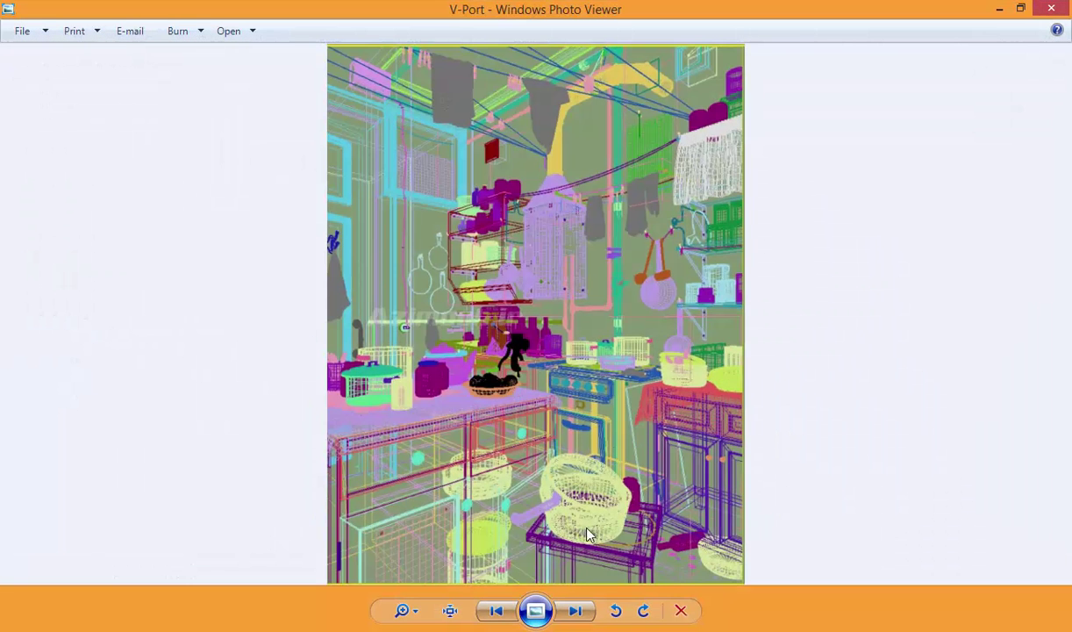
left_click(575, 612)
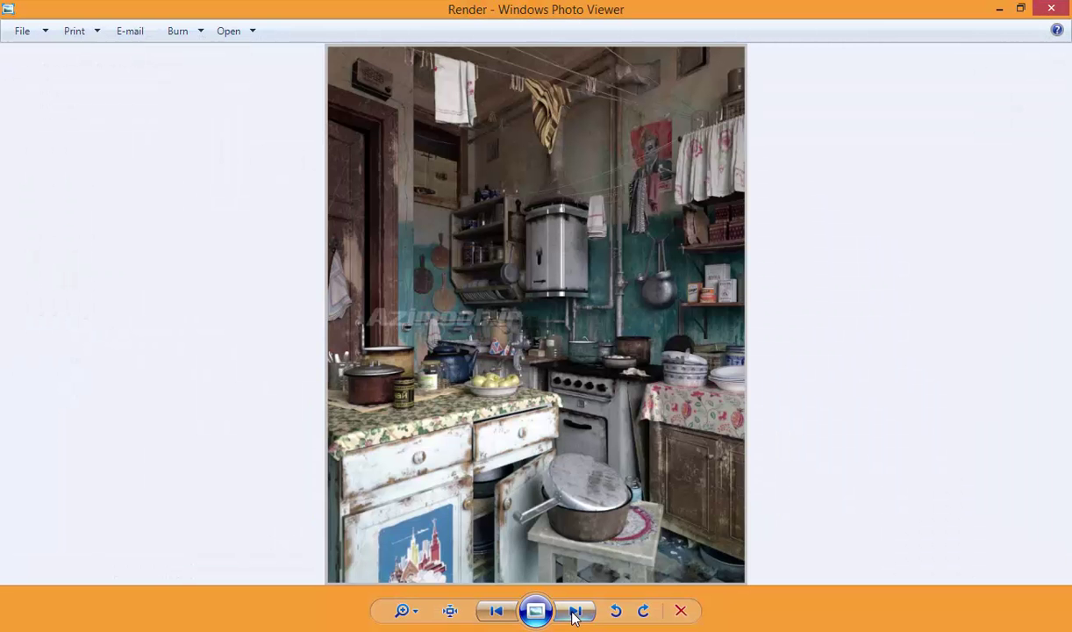
left_click(1051, 9)
double_click(192, 132)
Fit Render.jpg to the window with Ctrl+0 and create the Exposure 1 adjustment layer.
key("ctrl+0")
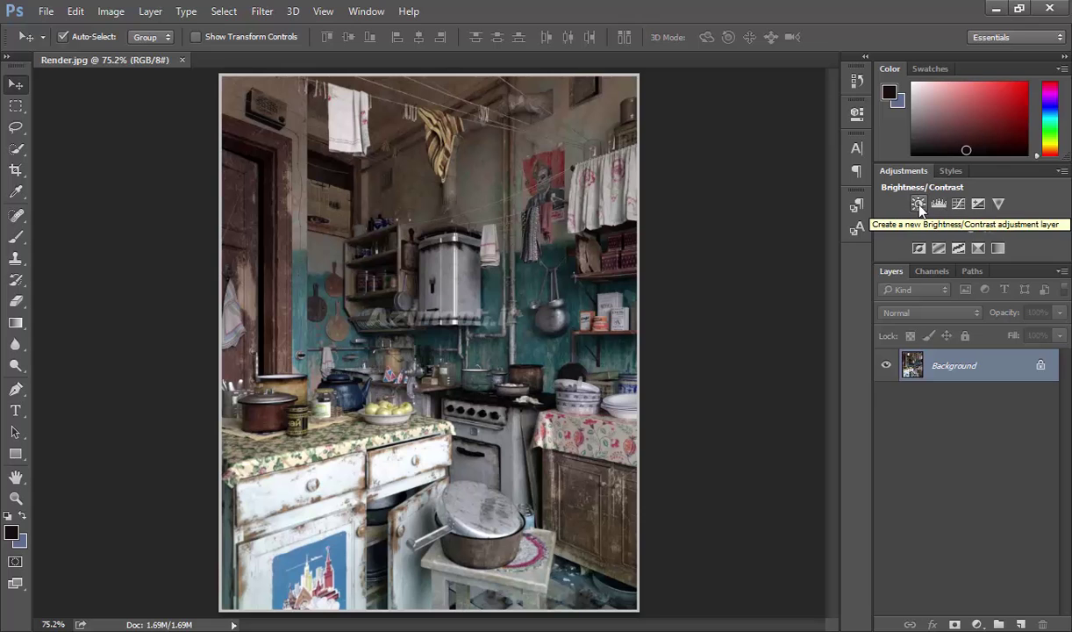
left_click(978, 203)
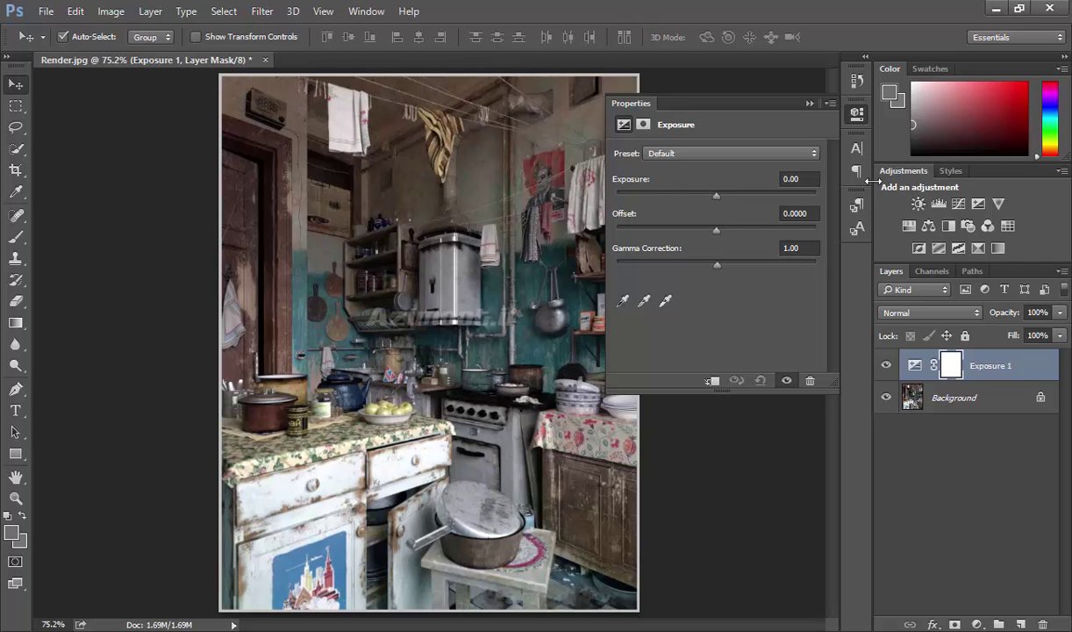
left_click(808, 103)
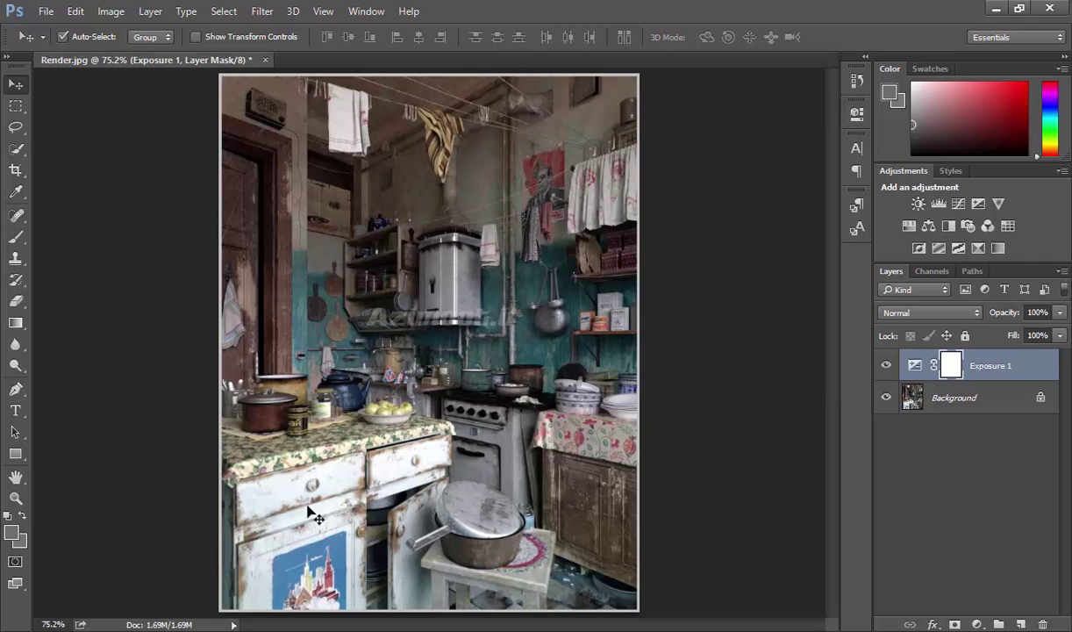
double_click(948, 371)
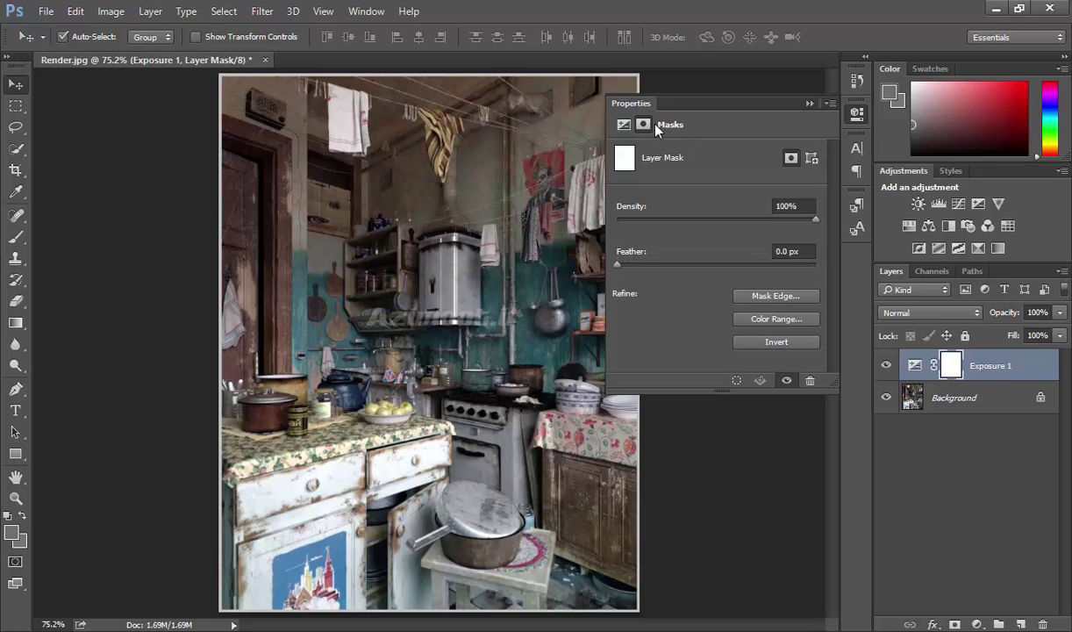
left_click(915, 369)
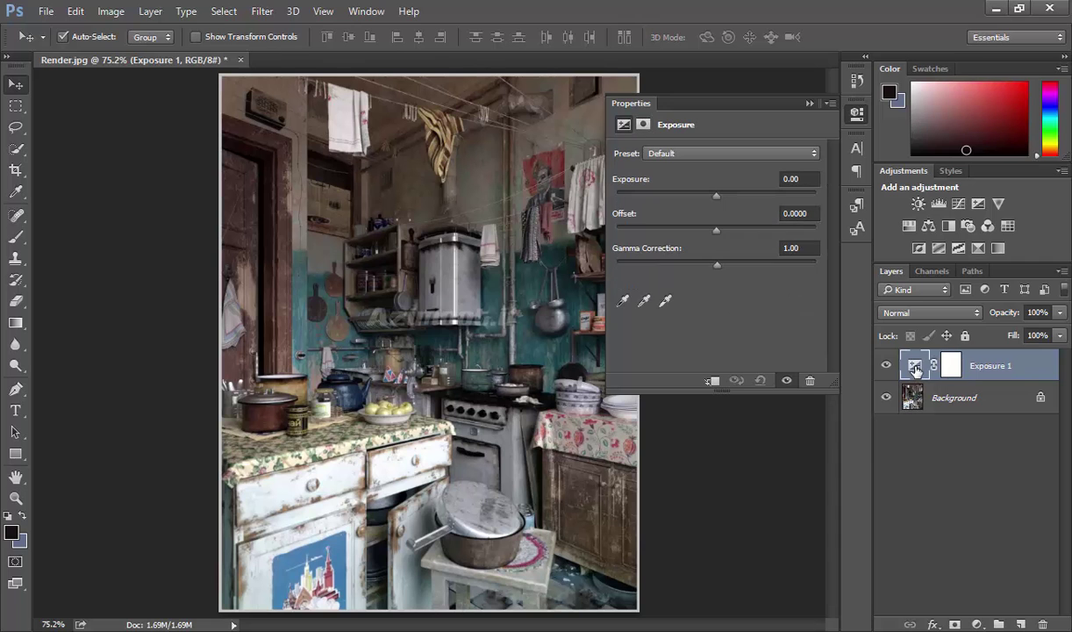
left_click(643, 128)
left_click(623, 124)
left_click(637, 127)
left_click(624, 126)
Sweep Exposure 1 through its range up to +20.00, then hide the layer.
mouse_move(716, 194)
left_mouse_down()
mouse_move(797, 194)
mouse_move(605, 197)
left_mouse_up()
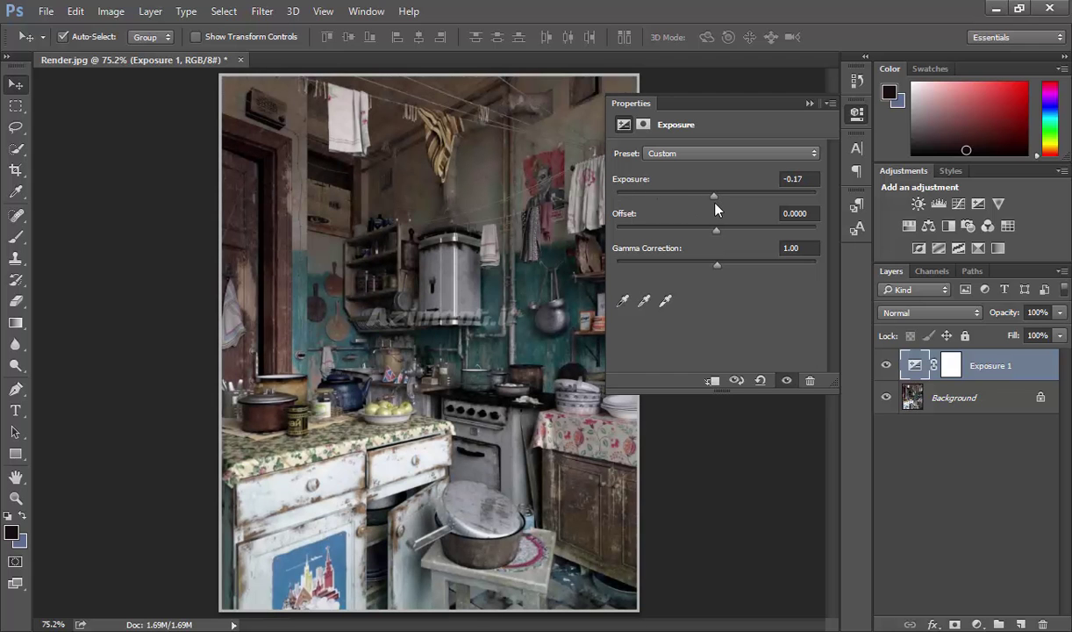
left_click_drag(604, 196, 729, 208)
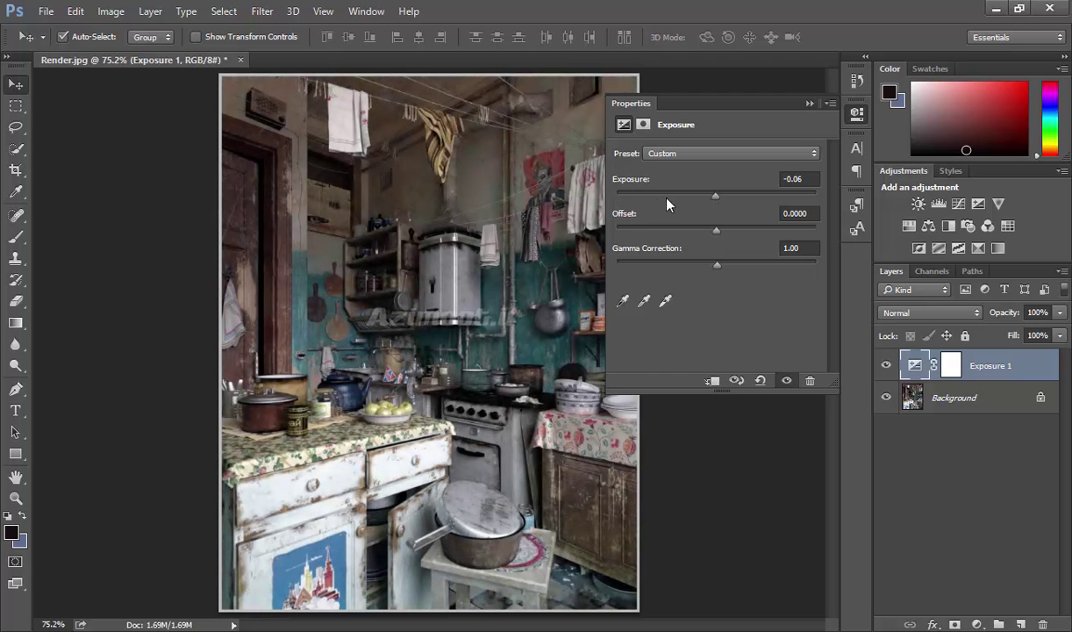
left_click_drag(716, 199, 822, 208)
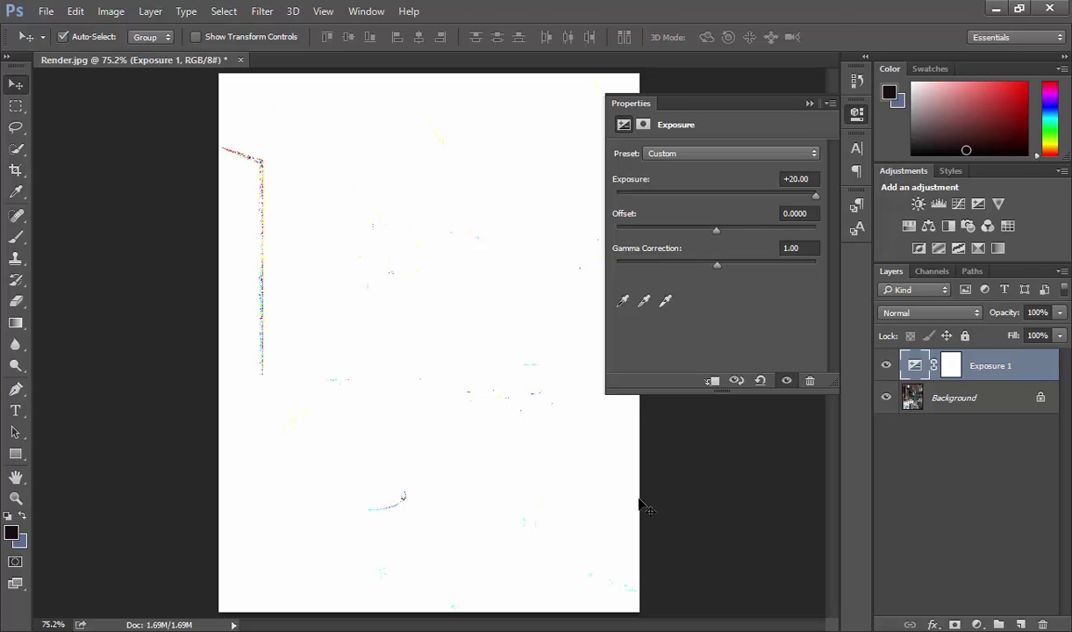
left_click(885, 366)
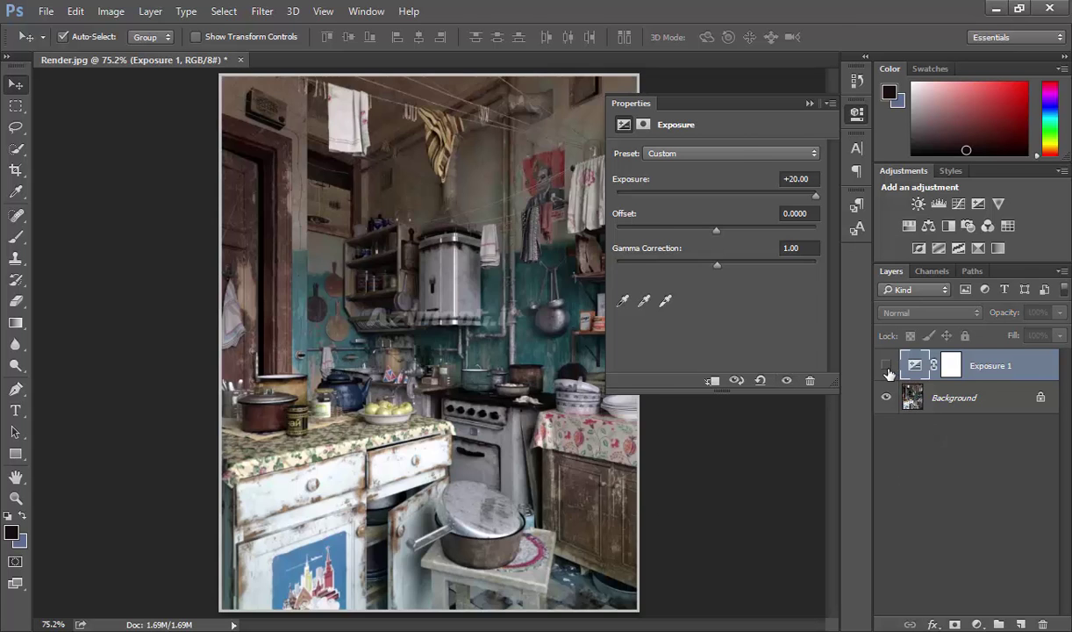
Add Levels 1 with a lowered white input and compare its brightening against Exposure 1.
left_click(939, 203)
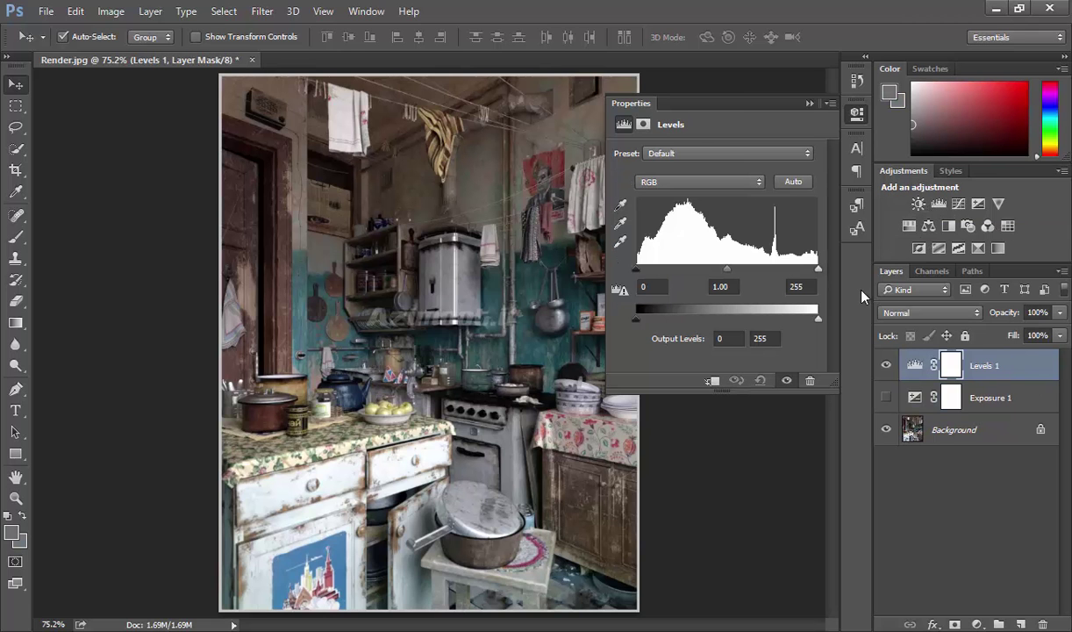
left_click_drag(819, 269, 638, 270)
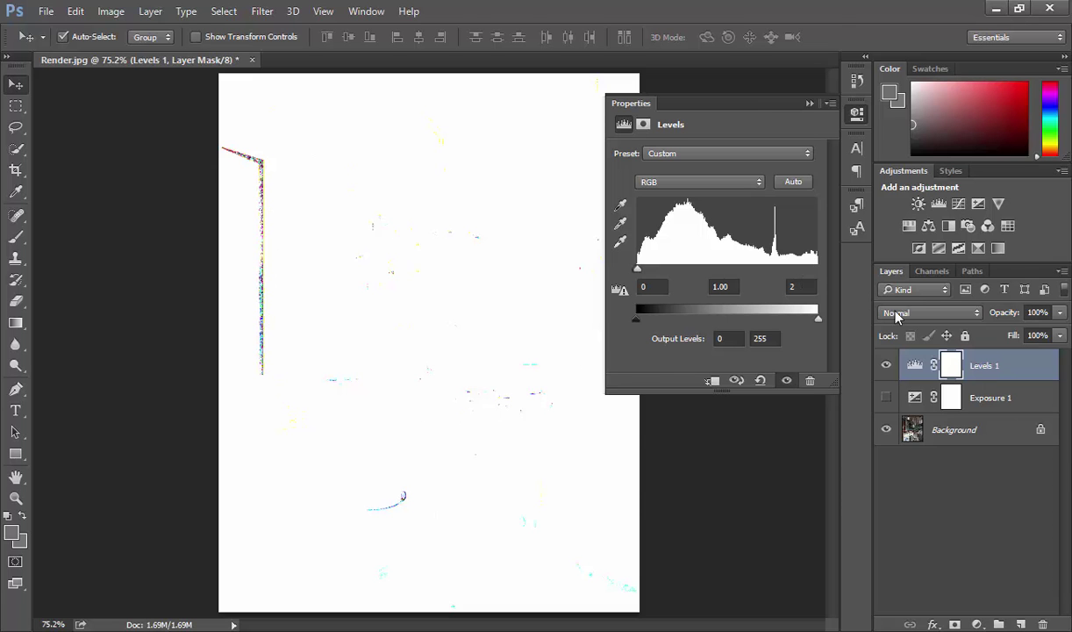
left_click(886, 365)
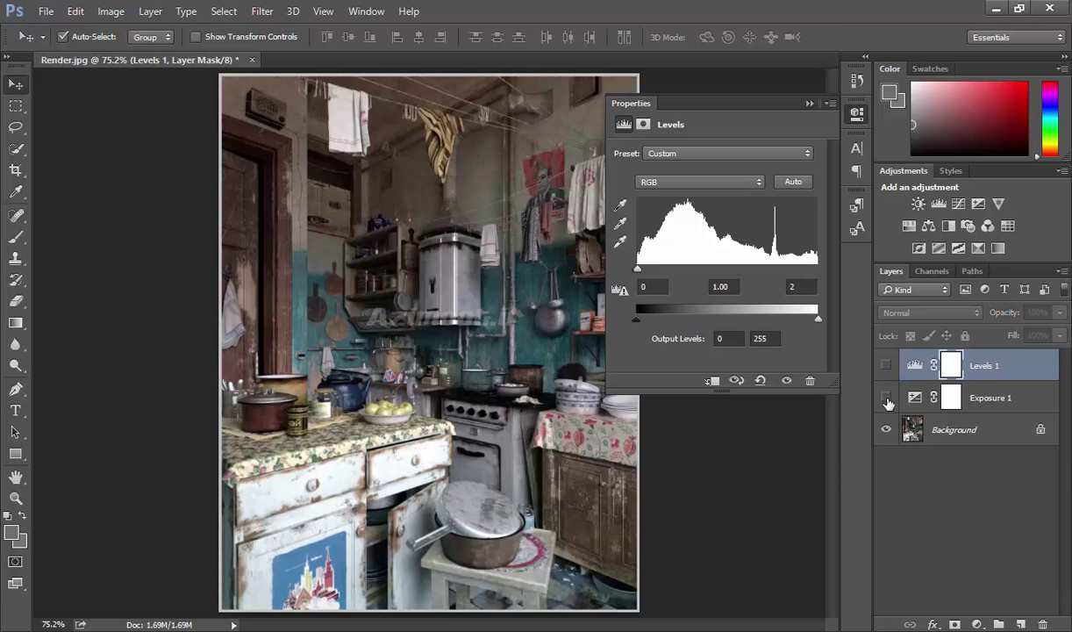
left_click(887, 399)
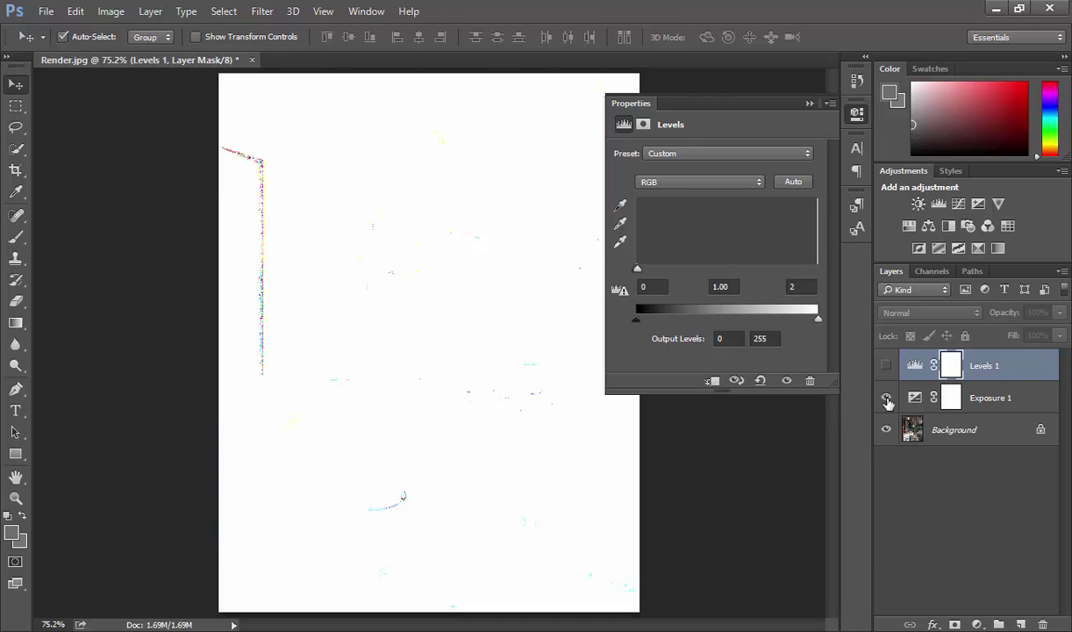
left_click(887, 399)
left_click(886, 365)
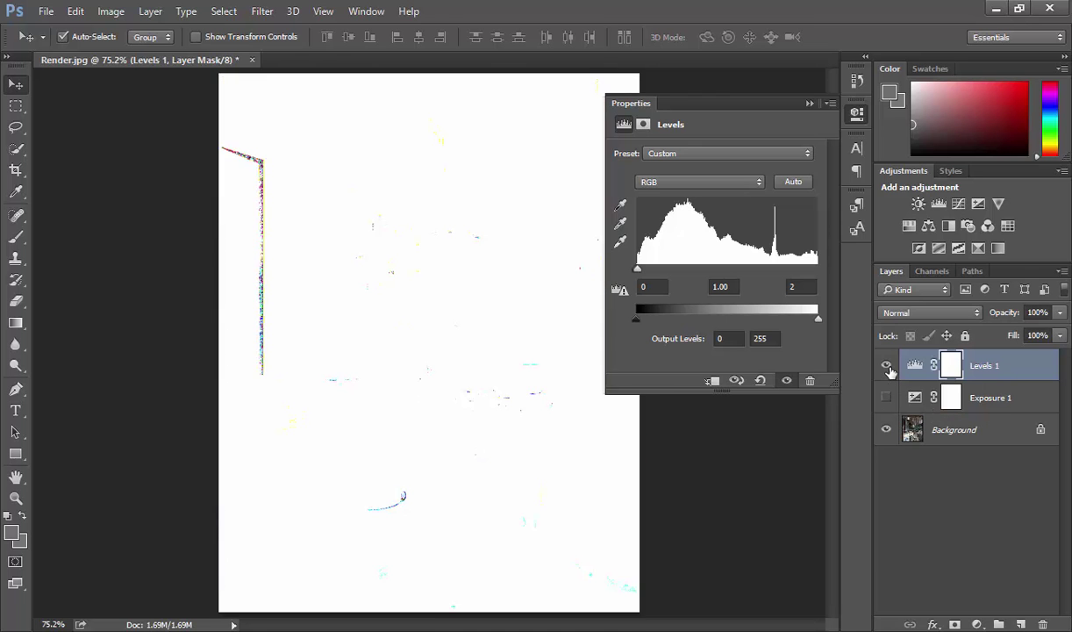
left_click(886, 365)
left_click(887, 400)
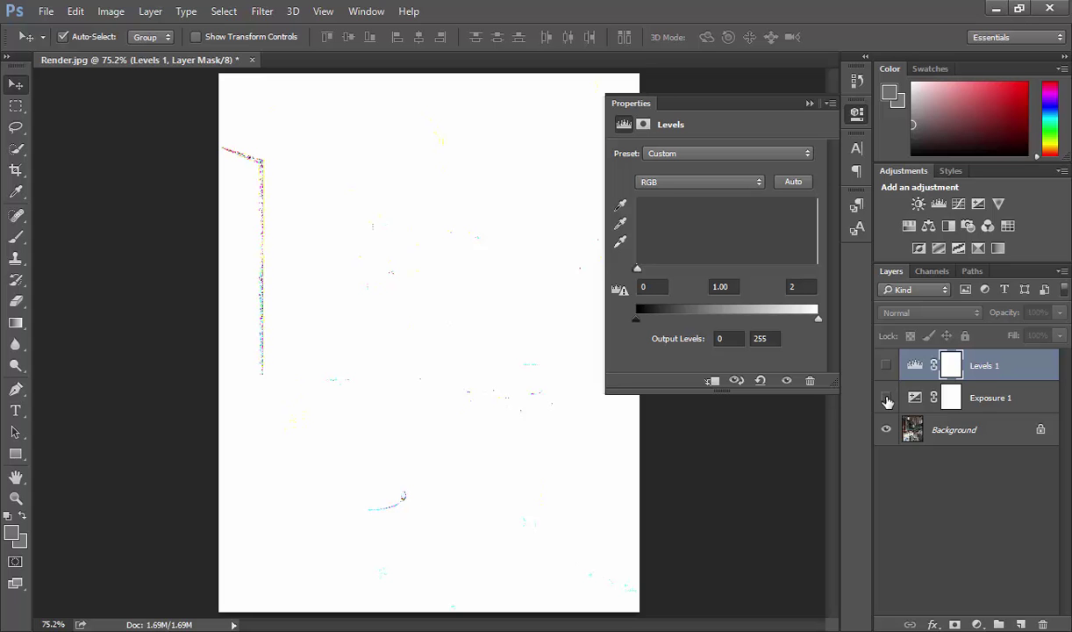
left_click(886, 399)
left_click(886, 365)
left_click(886, 365)
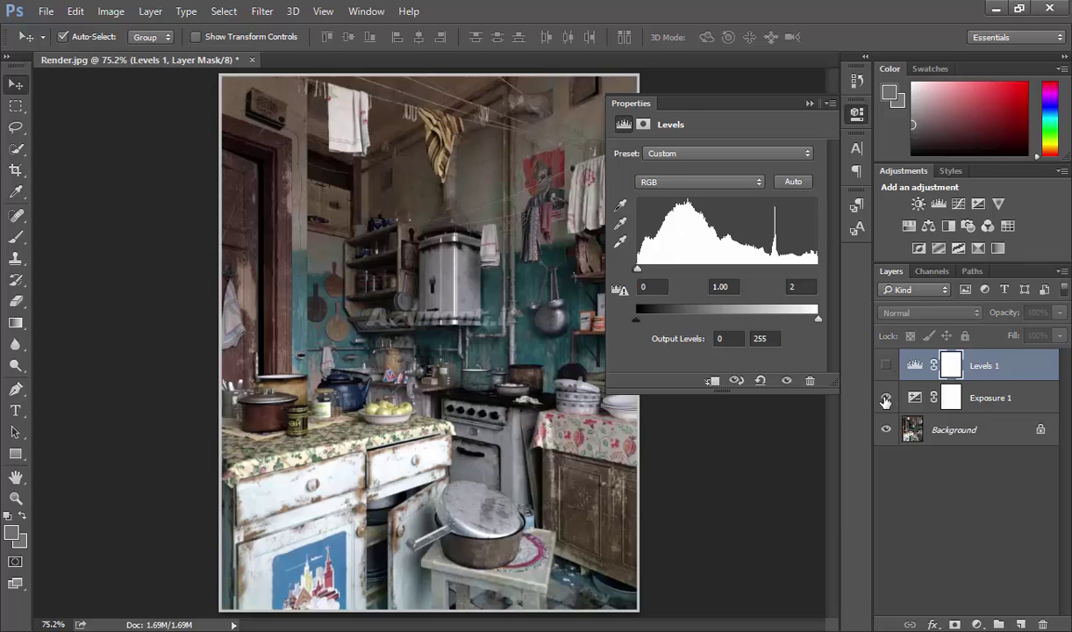
left_click(886, 400)
Drag Exposure 1 far down to darken the render, then hide it.
left_click(915, 398)
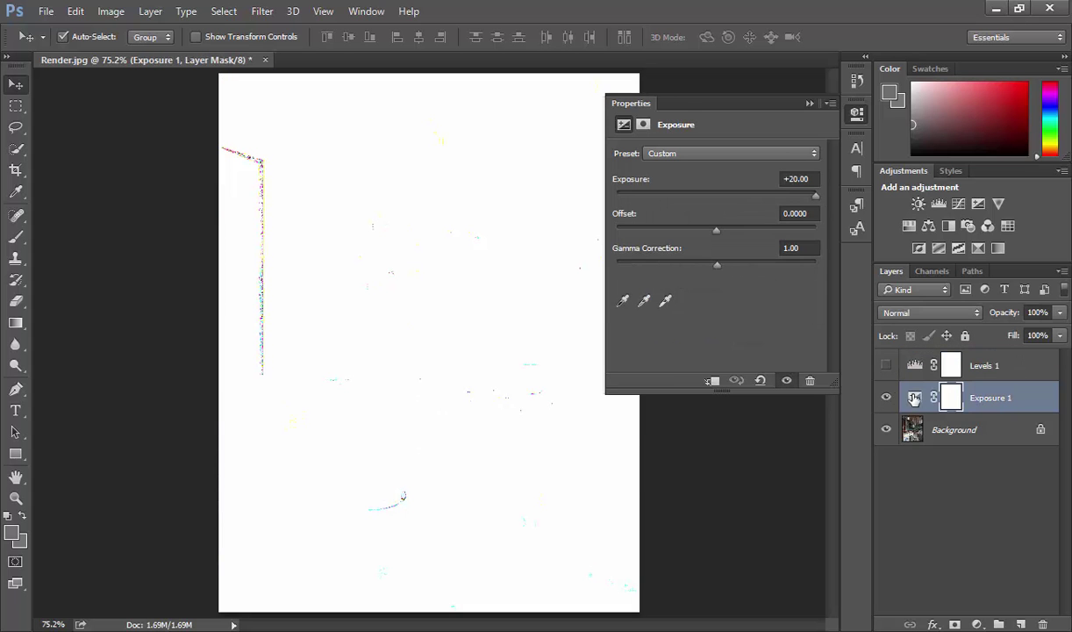
left_click_drag(815, 195, 614, 195)
left_click(886, 397)
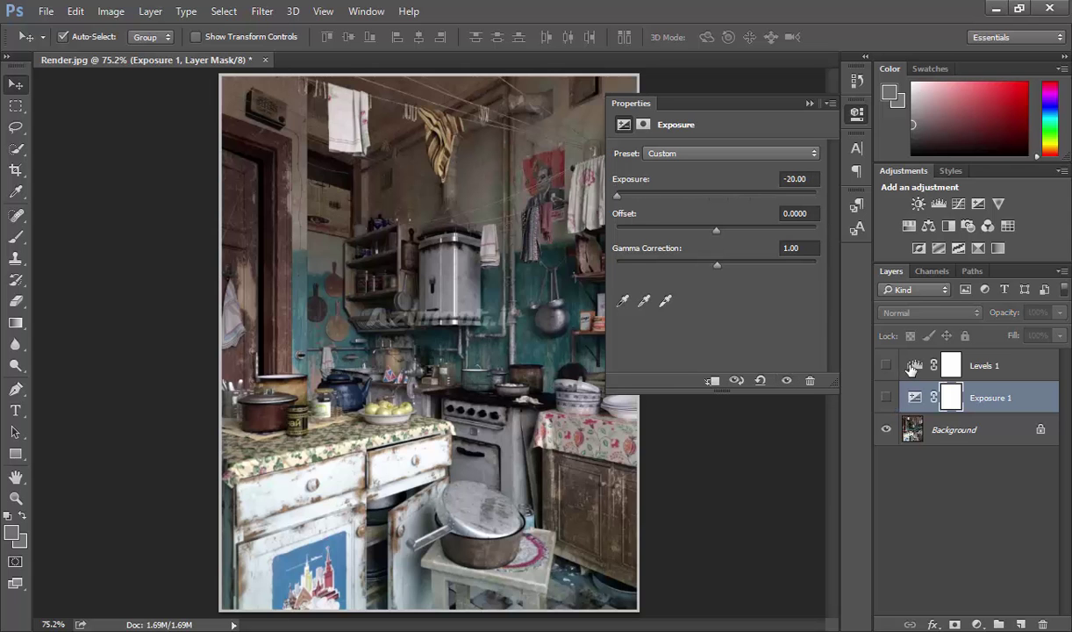
On Levels 1, return the white input to 255 and raise the black input.
left_click(913, 366)
left_click(886, 365)
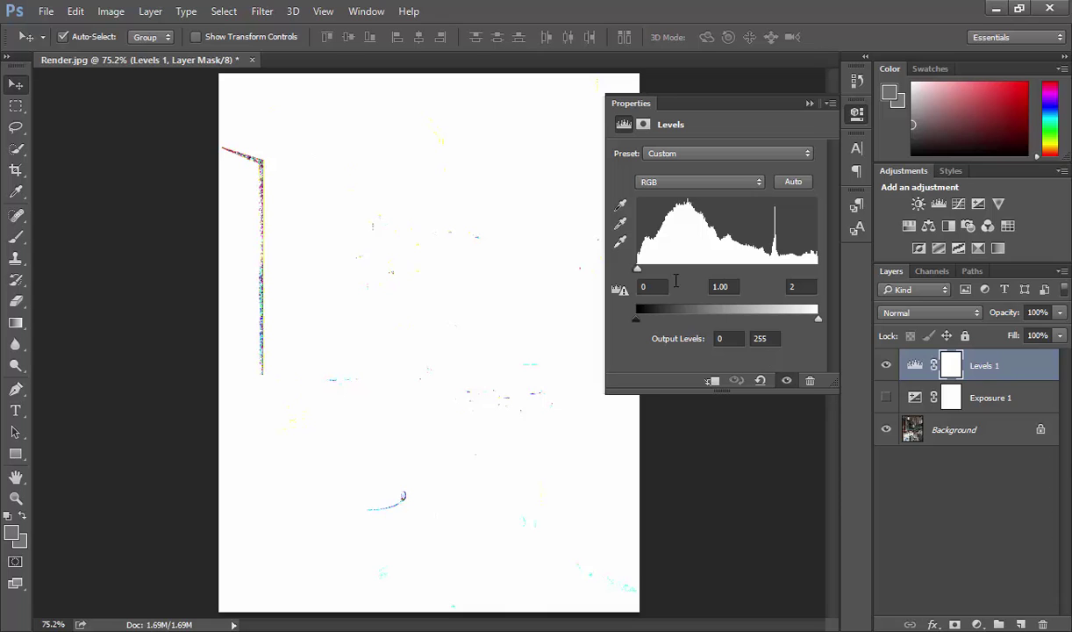
mouse_move(637, 268)
left_mouse_down()
mouse_move(749, 257)
mouse_move(847, 276)
left_mouse_up()
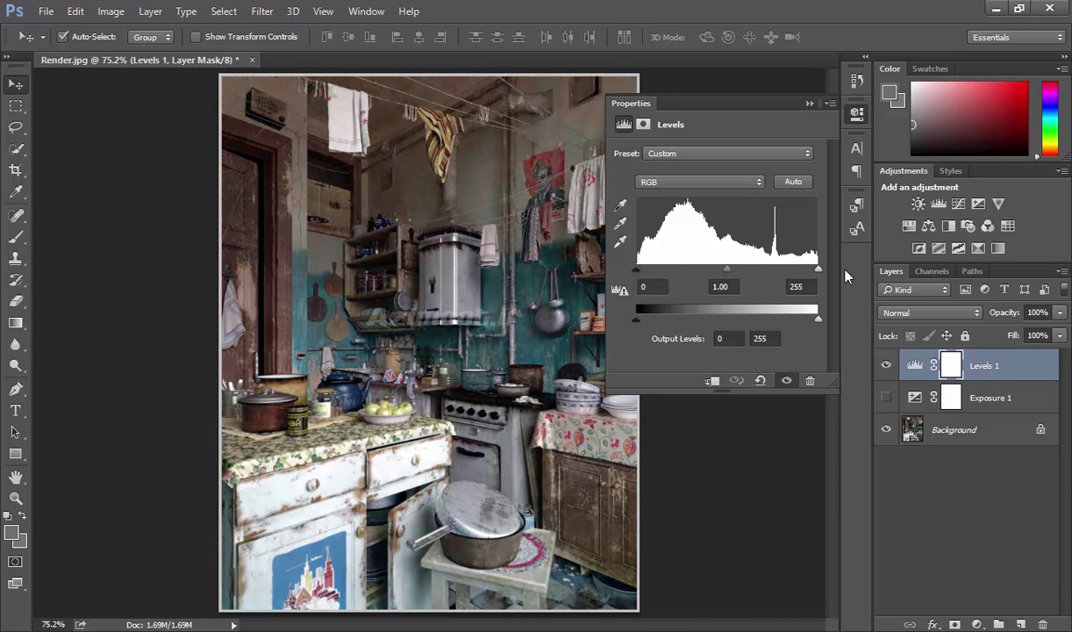
mouse_move(637, 270)
left_mouse_down()
mouse_move(838, 277)
mouse_move(620, 263)
mouse_move(571, 274)
left_mouse_up()
Hide Levels 1, show Exposure 1, and reset Exposure 1 to its defaults.
left_click(886, 365)
left_click(886, 398)
left_click(914, 399)
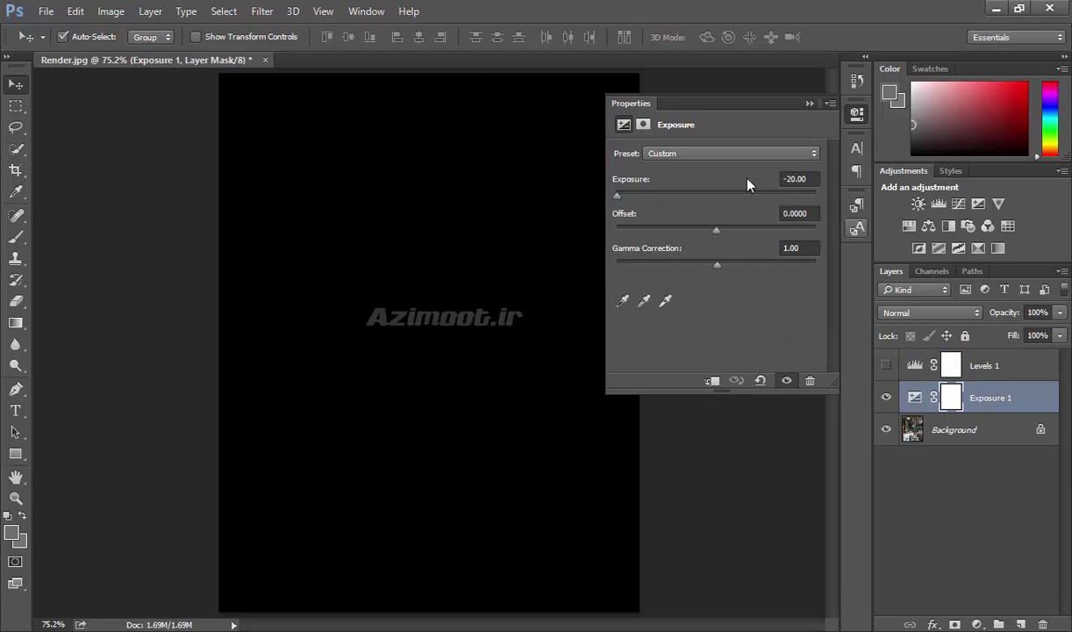
left_click(760, 380)
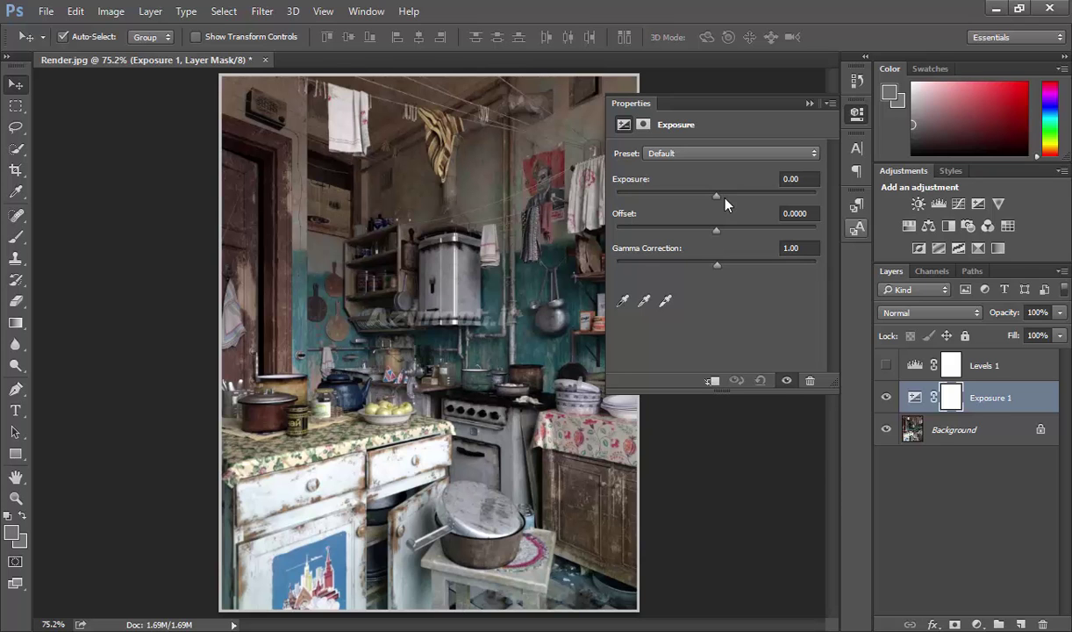
Set the Exposure field to 0, then drag Exposure up to +2.48.
left_click(789, 178)
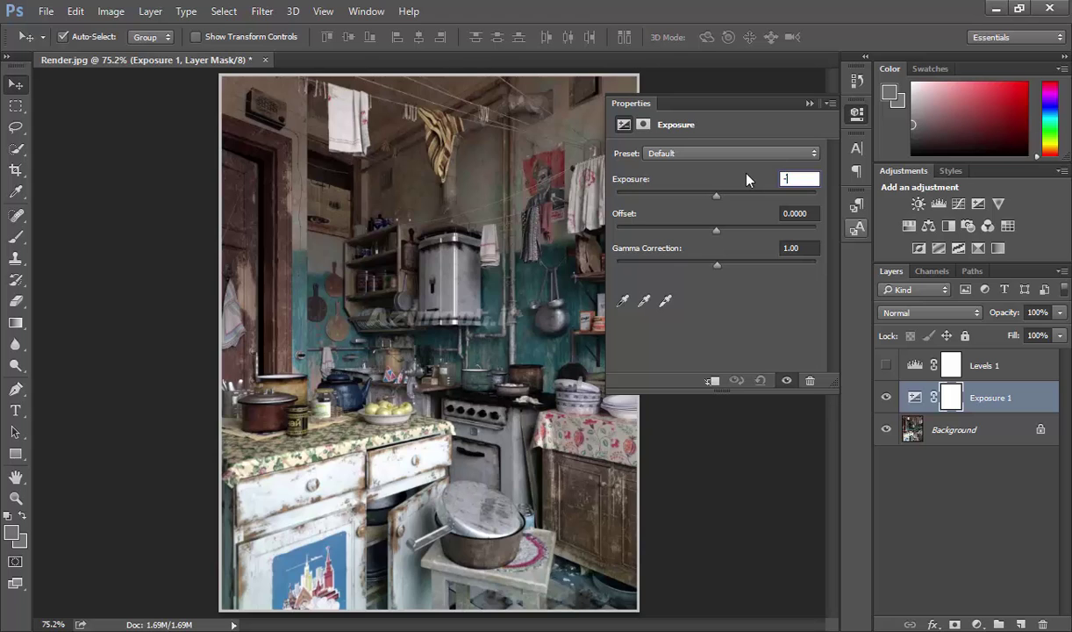
type("-1")
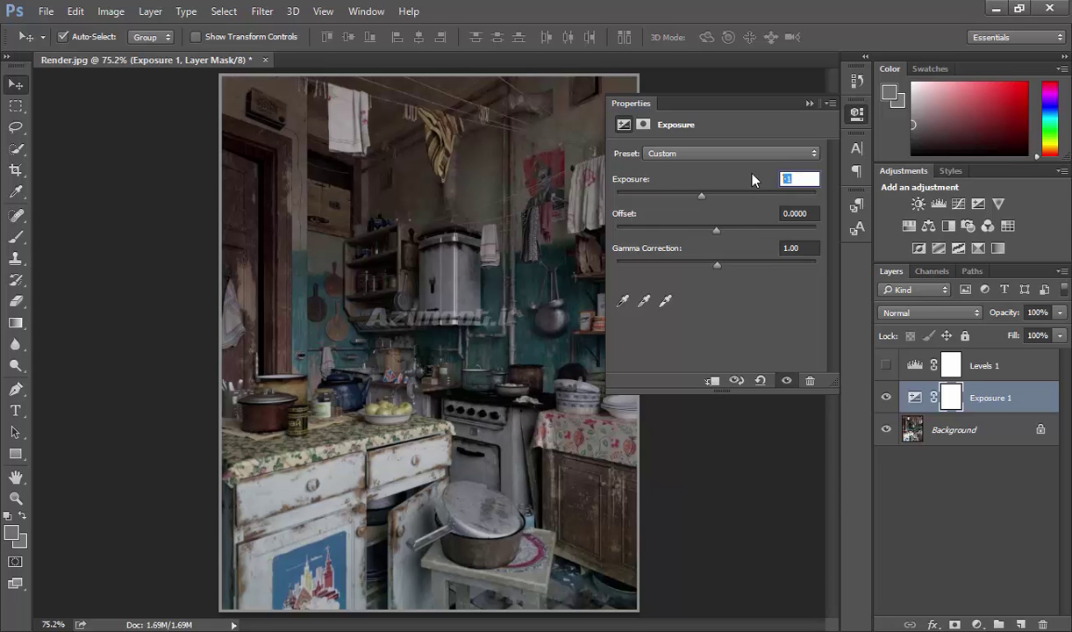
type("1")
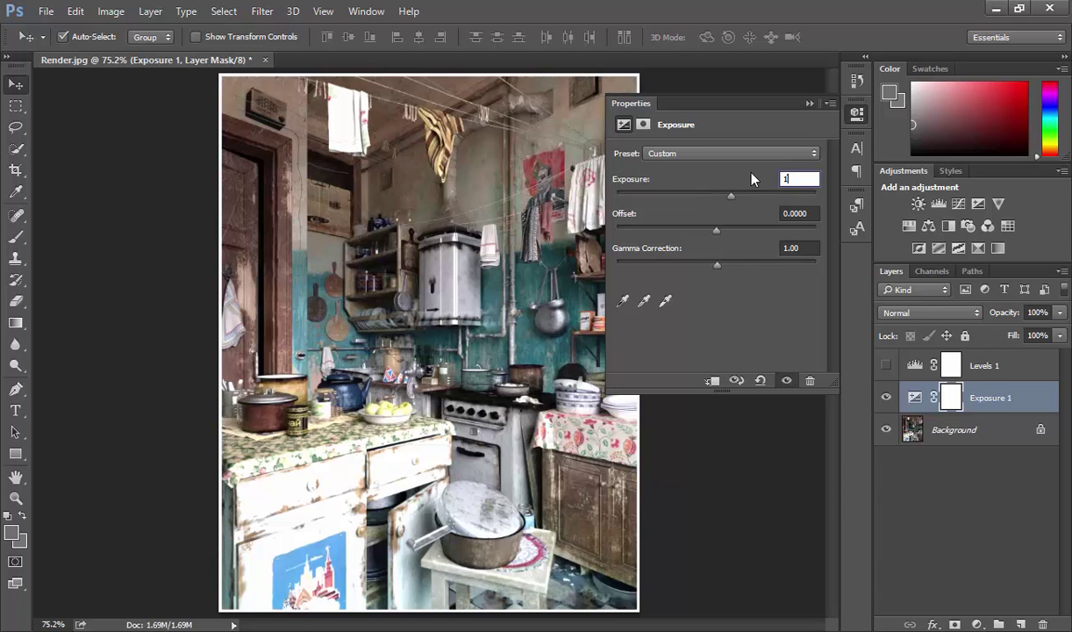
key("BackSpace")
type("0")
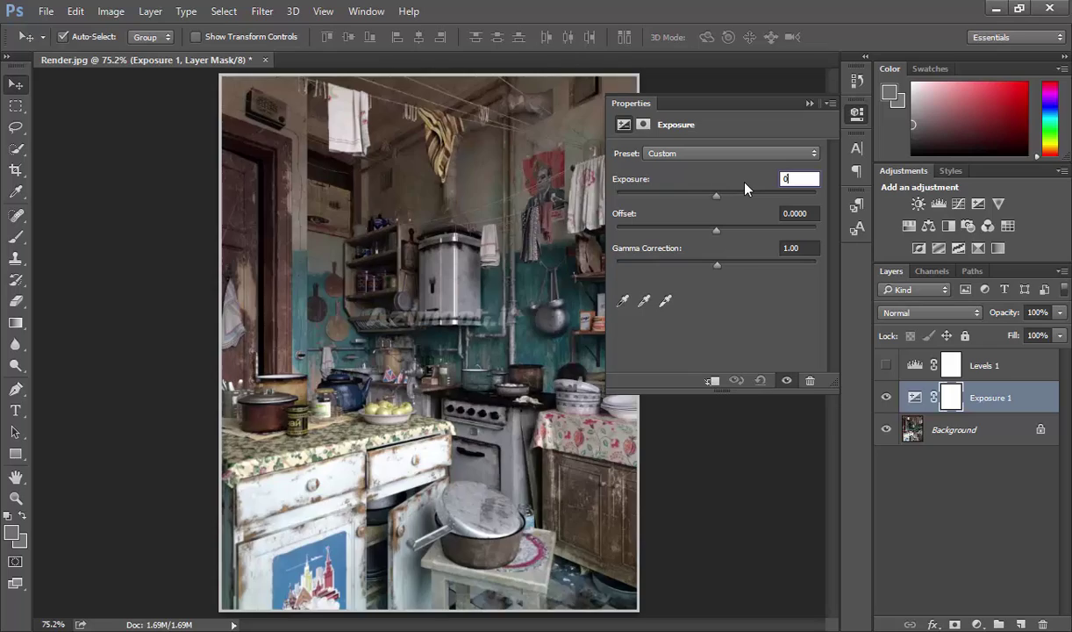
mouse_move(716, 194)
left_mouse_down()
mouse_move(771, 200)
mouse_move(679, 202)
mouse_move(769, 201)
mouse_move(716, 201)
mouse_move(752, 201)
left_mouse_up()
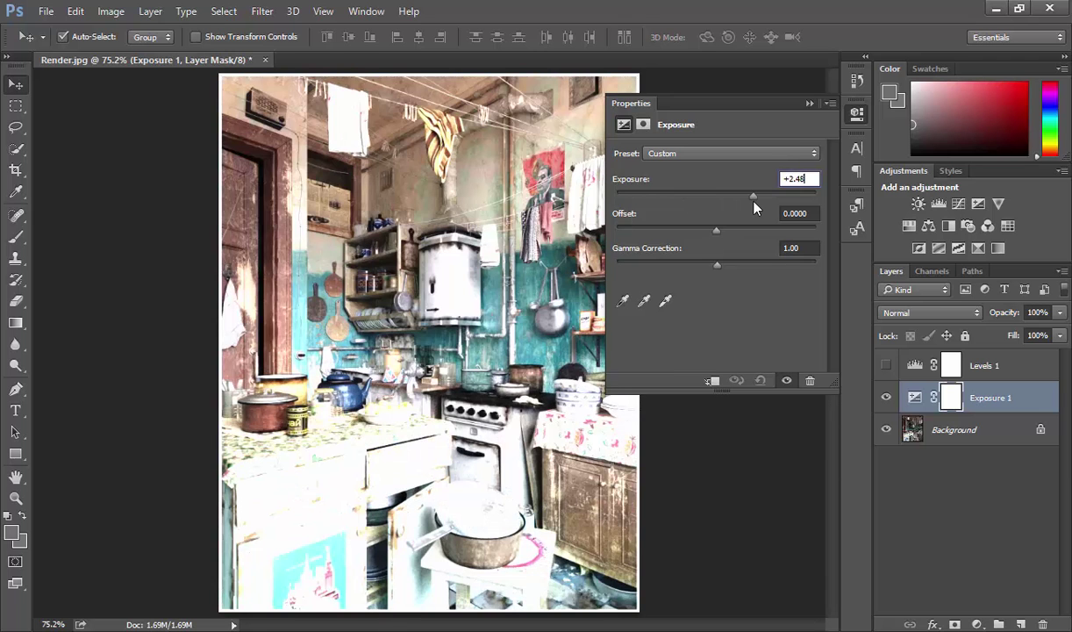
Hide Exposure 1 and add Curves 1, testing a brighter white point before resetting it.
left_click(886, 397)
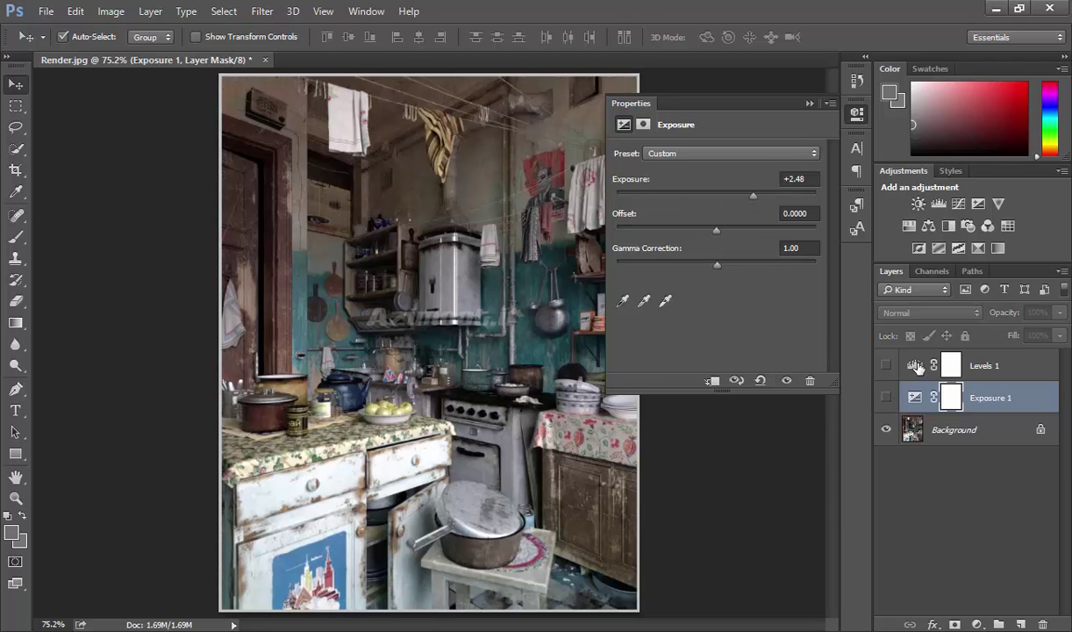
left_click(915, 366)
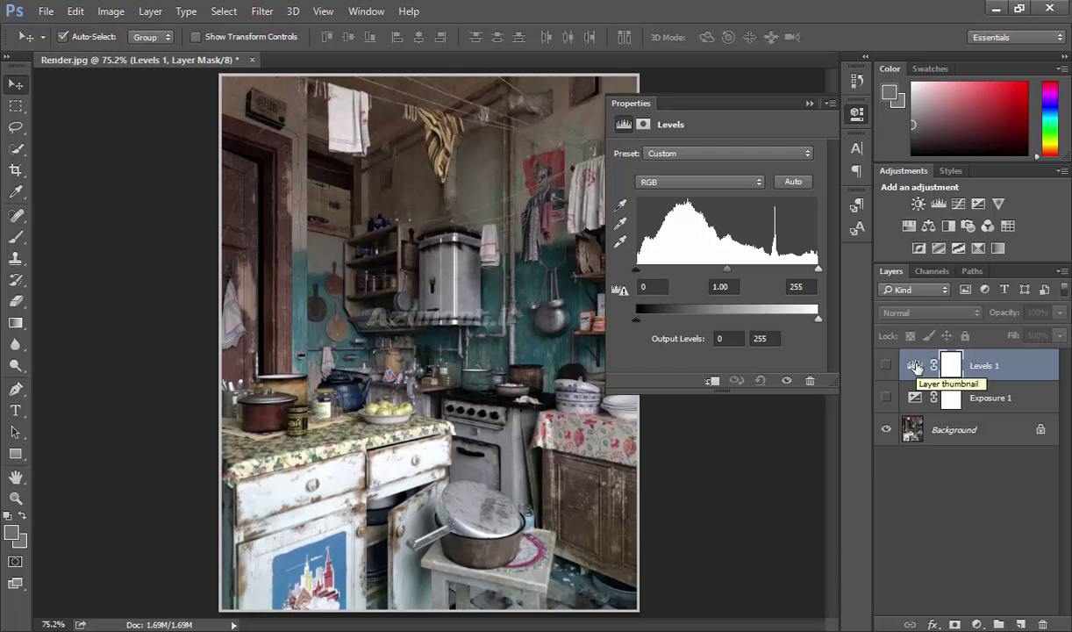
left_click(959, 203)
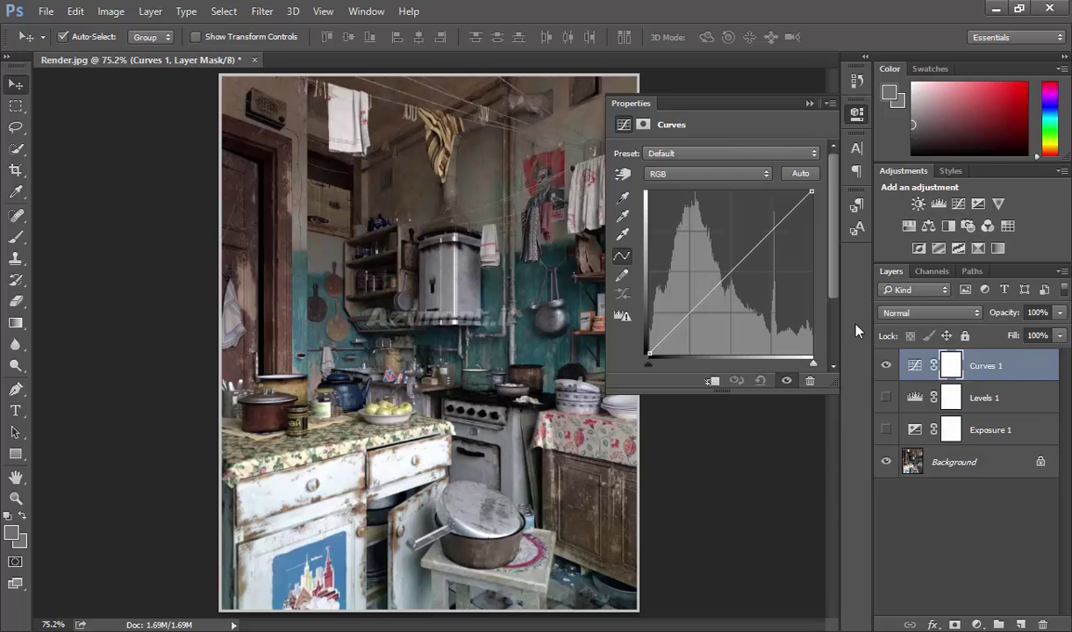
left_click_drag(814, 364, 647, 365)
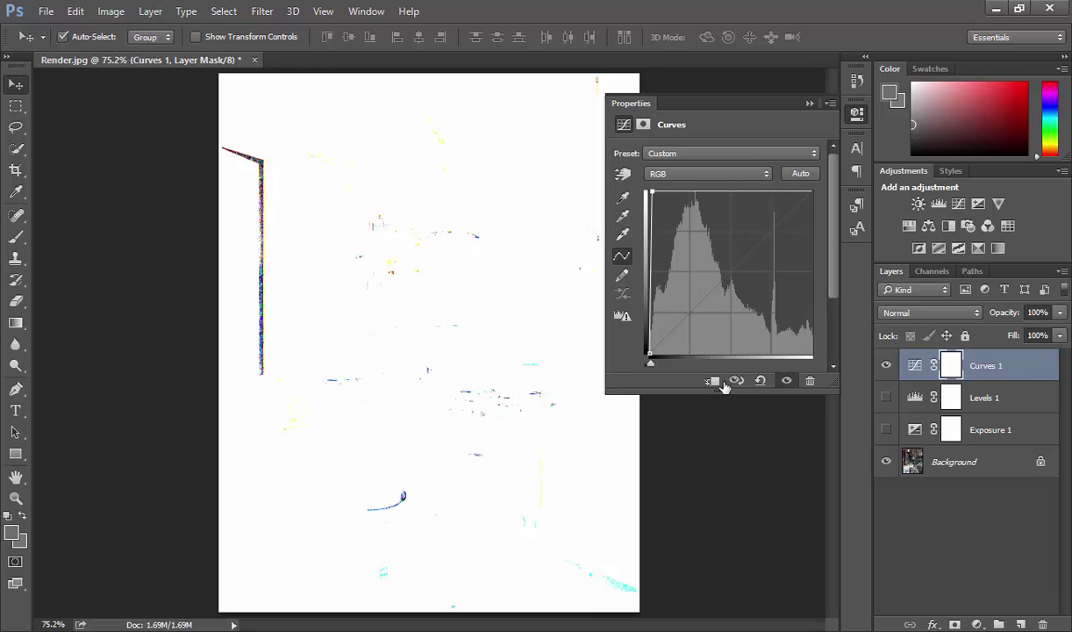
left_click(760, 379)
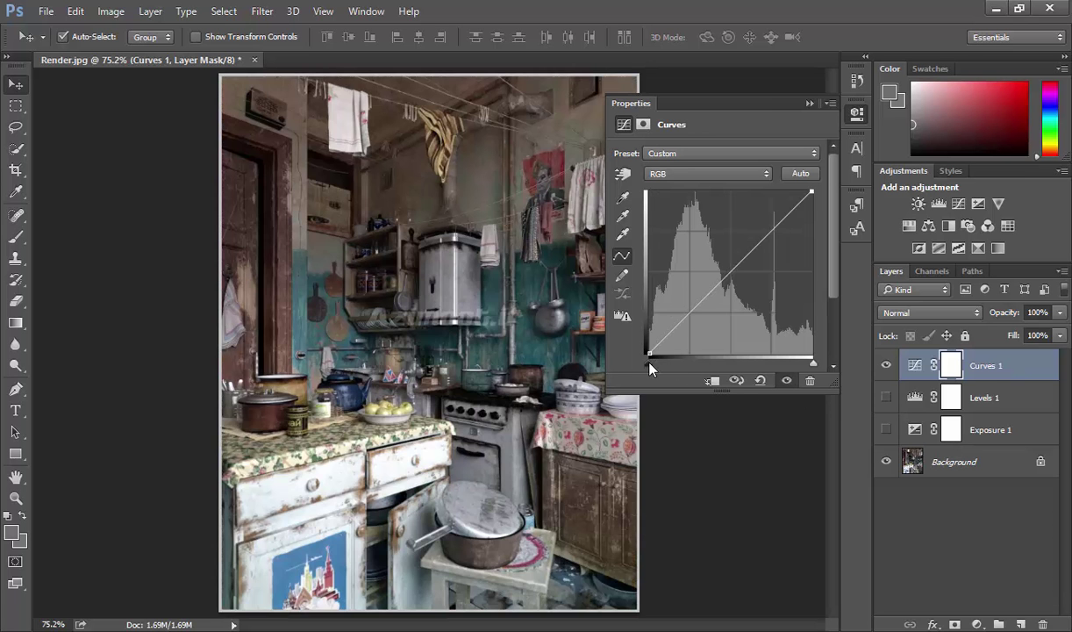
Test and reset the Curves black point, hide Curves 1, and select Exposure 1.
left_click_drag(649, 363, 775, 361)
left_click(760, 379)
left_click(886, 365)
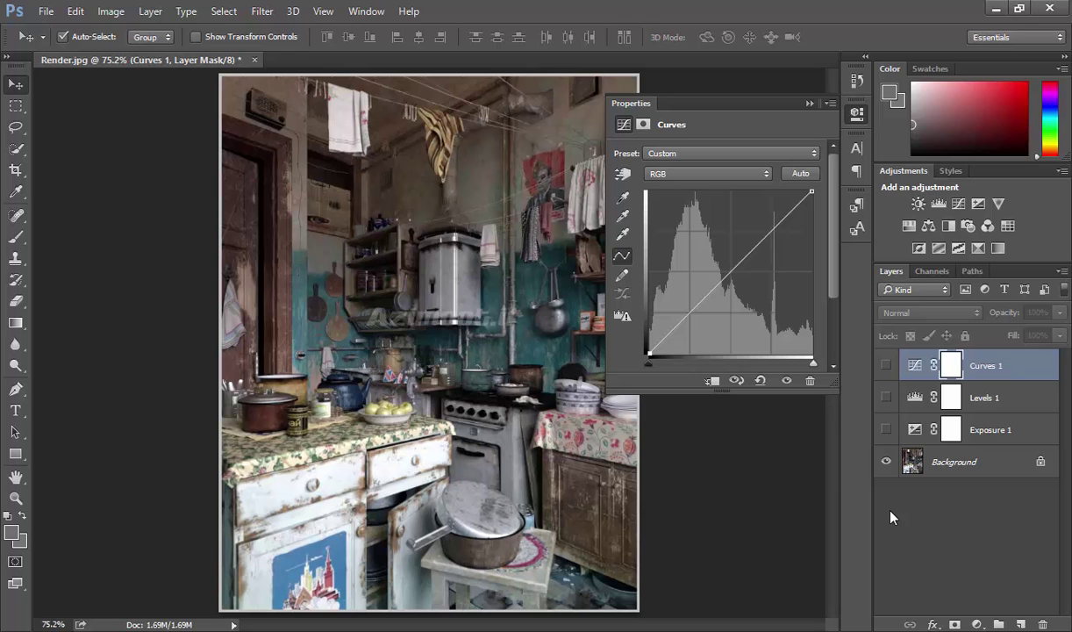
left_click(914, 430)
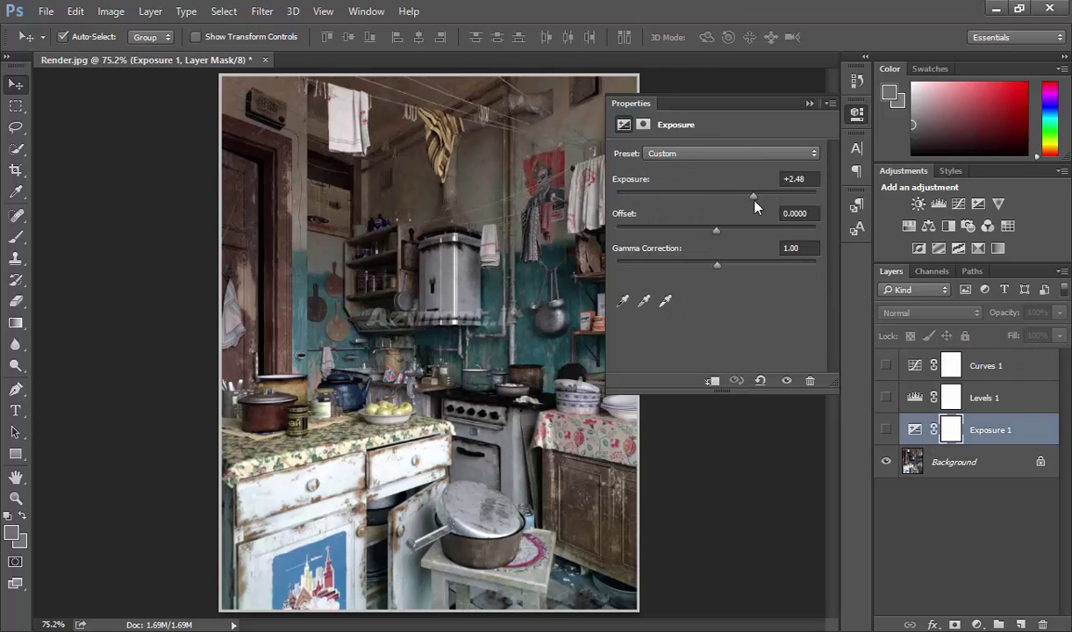
Reset Exposure 1, make it visible, and set Gamma Correction to 0.01.
left_click(760, 380)
left_click_drag(716, 269, 738, 274)
left_click(760, 380)
left_click(886, 429)
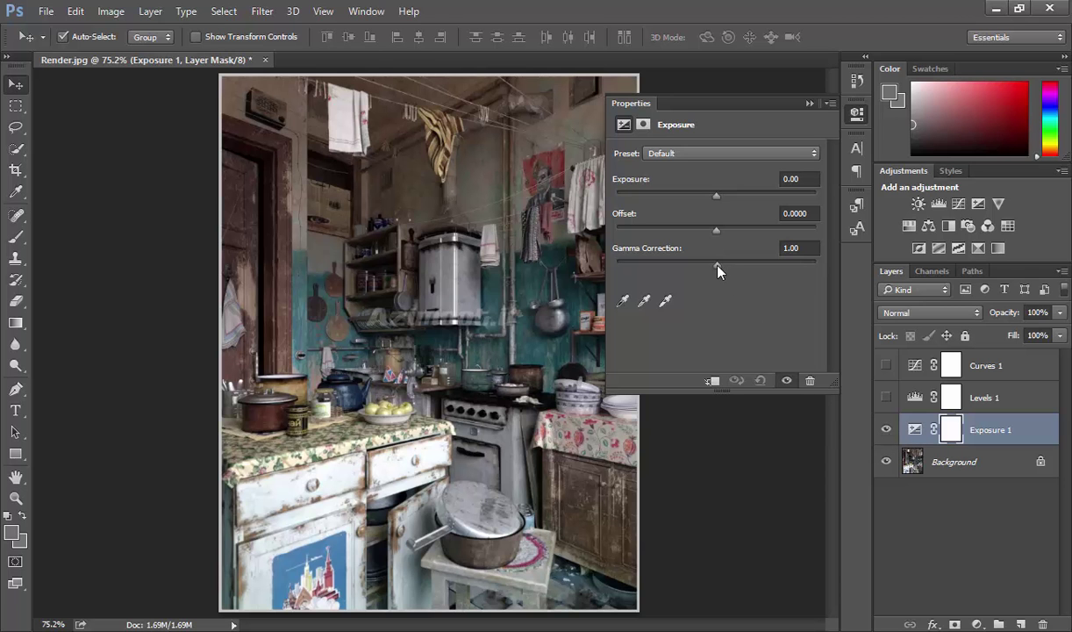
left_click_drag(718, 270, 839, 275)
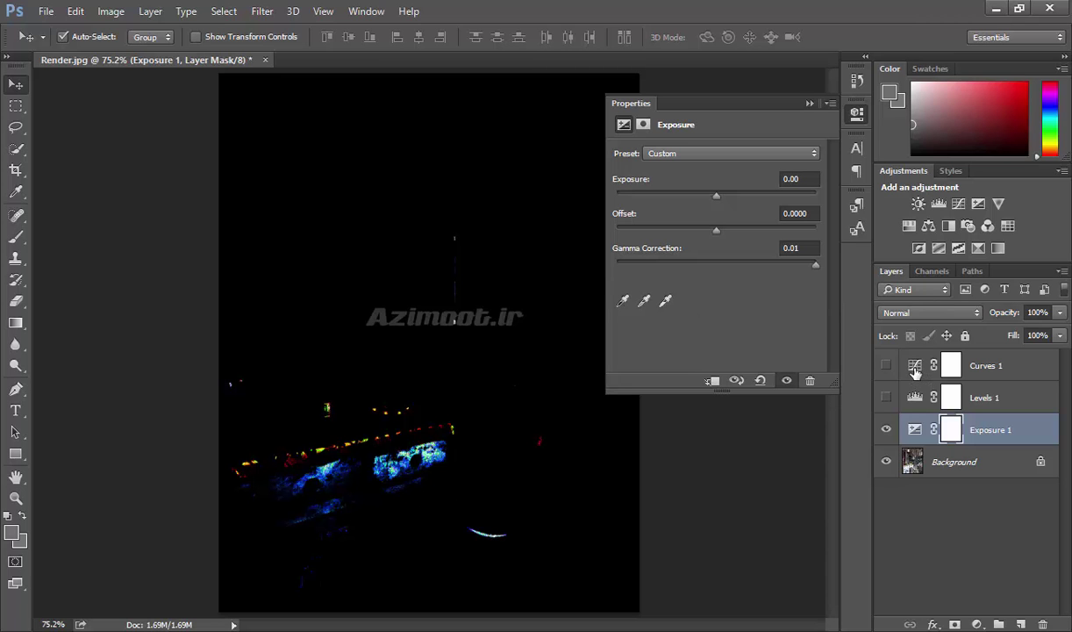
With Exposure 1 hidden, set the Levels 1 midtone to 0.01, then switch back to Exposure 1.
left_click(886, 398)
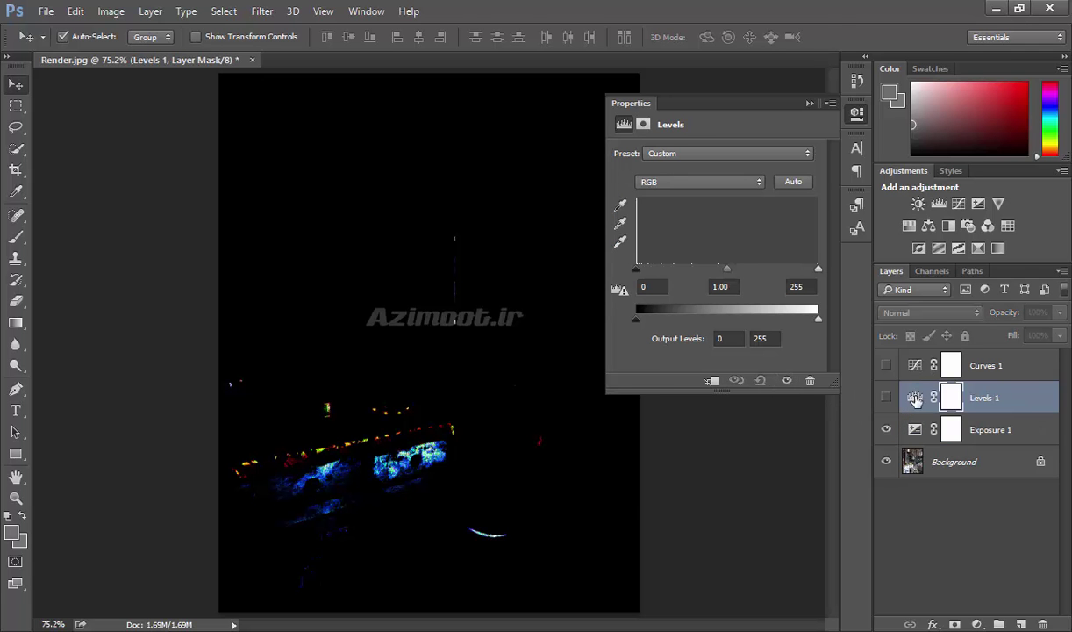
left_click(915, 397)
left_click(886, 430)
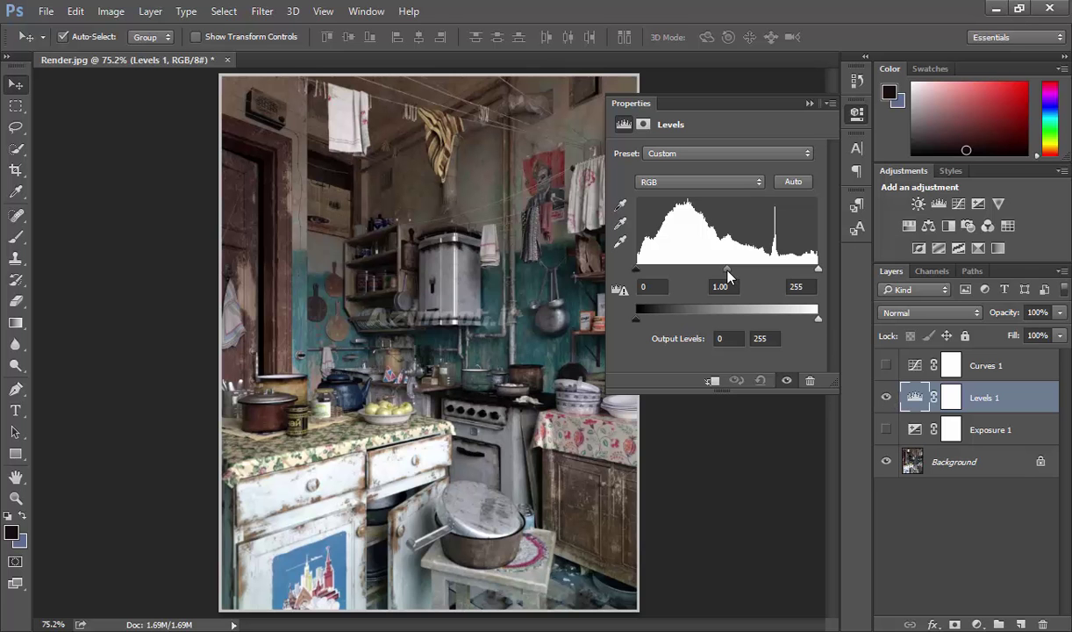
left_click_drag(727, 271, 835, 281)
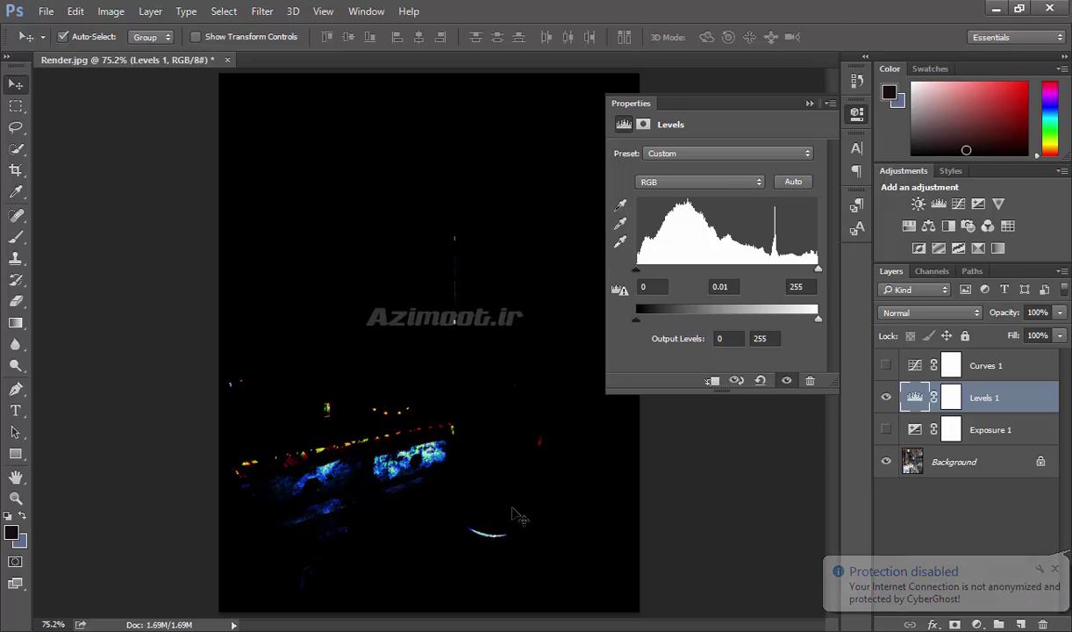
left_click(886, 397)
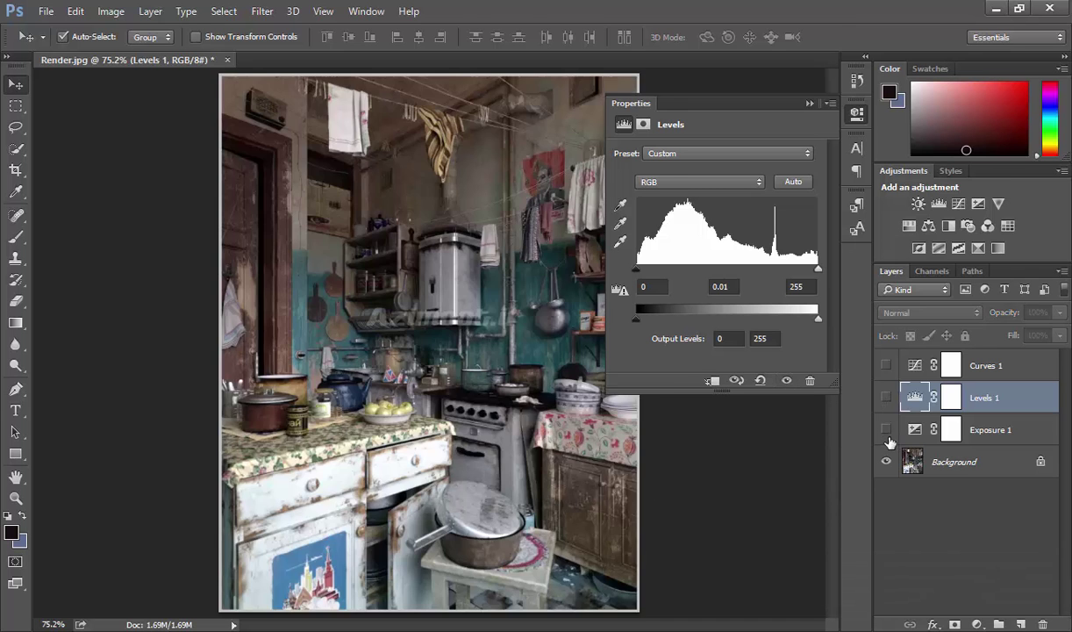
left_click(886, 429)
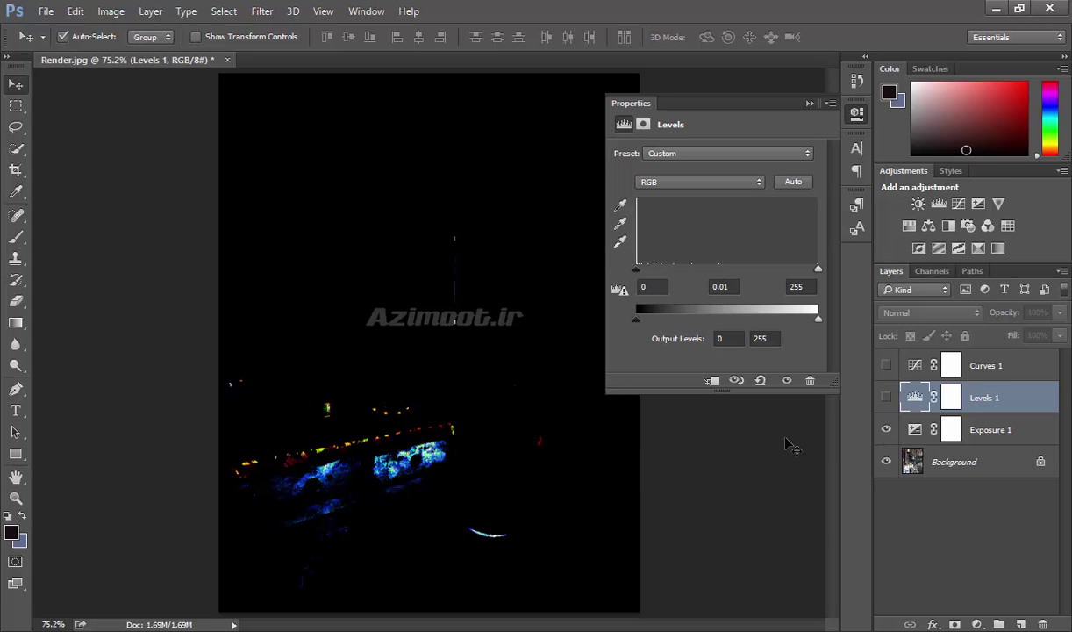
left_click(914, 428)
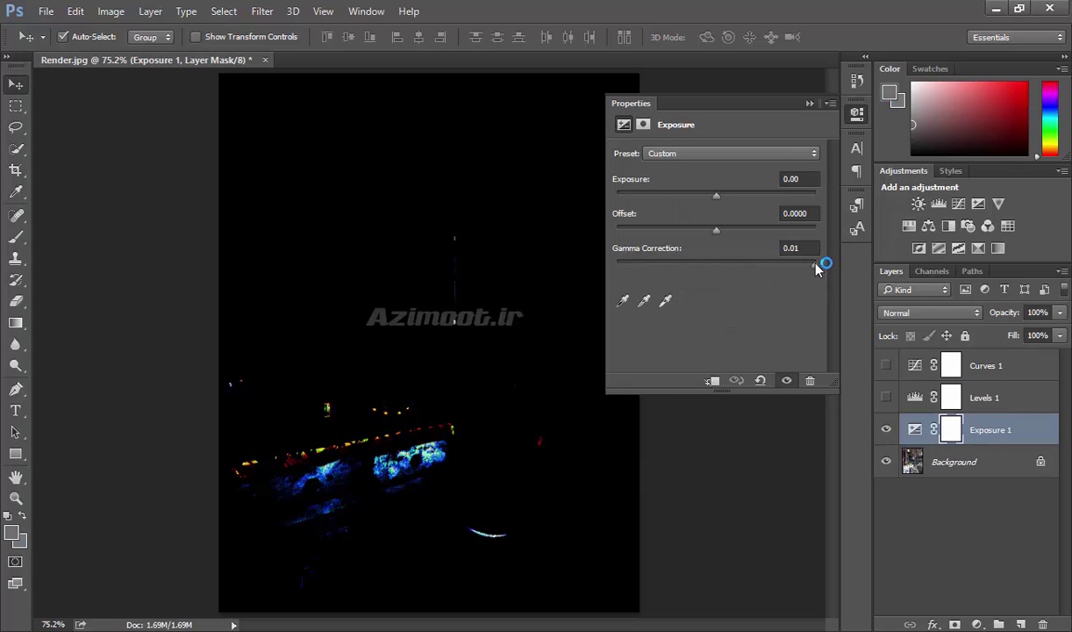
Hide Exposure 1, show Levels 1 and drag its midtone to 9.99, then hide it.
mouse_move(814, 265)
left_mouse_down()
mouse_move(775, 276)
mouse_move(816, 265)
left_mouse_up()
left_click(886, 428)
left_click(891, 400)
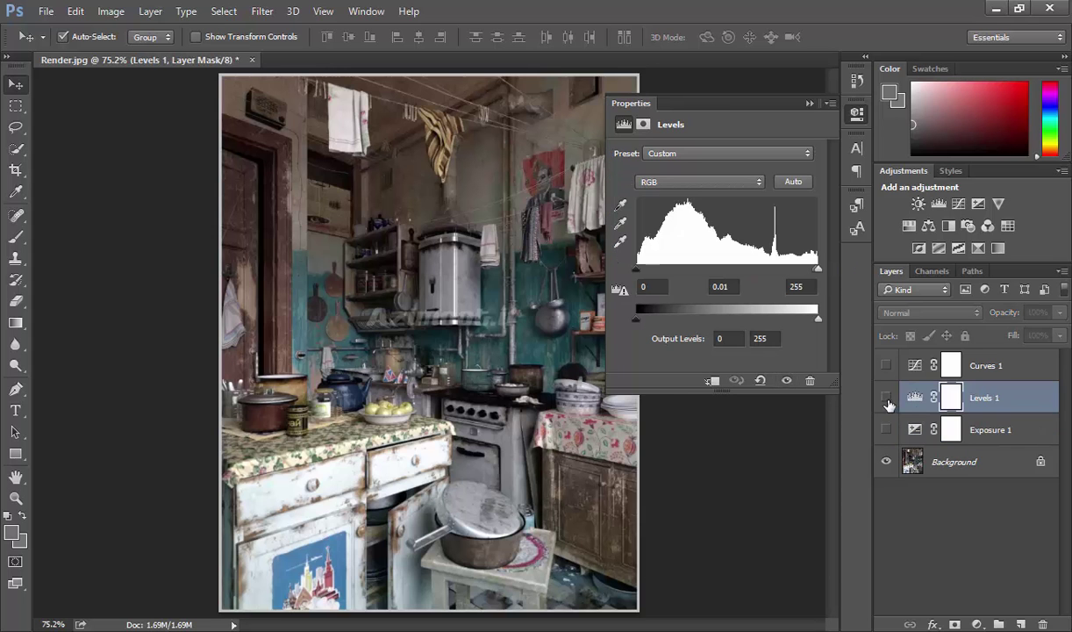
left_click(887, 400)
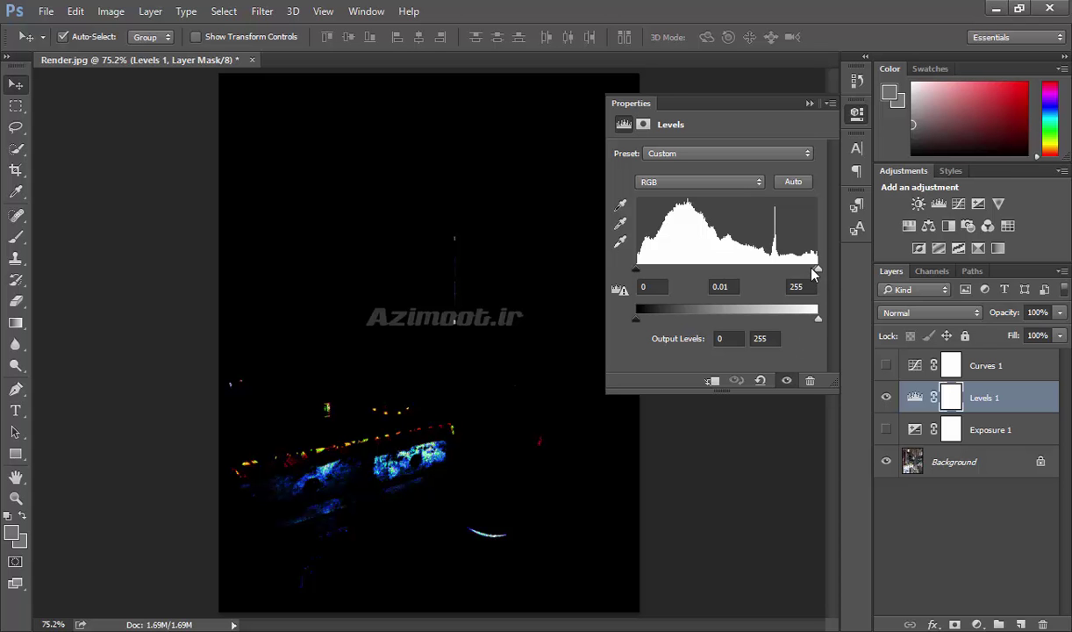
mouse_move(815, 273)
left_mouse_down()
mouse_move(802, 264)
mouse_move(707, 260)
mouse_move(835, 281)
mouse_move(679, 260)
mouse_move(787, 262)
mouse_move(708, 274)
mouse_move(597, 257)
mouse_move(688, 278)
mouse_move(622, 276)
left_mouse_up()
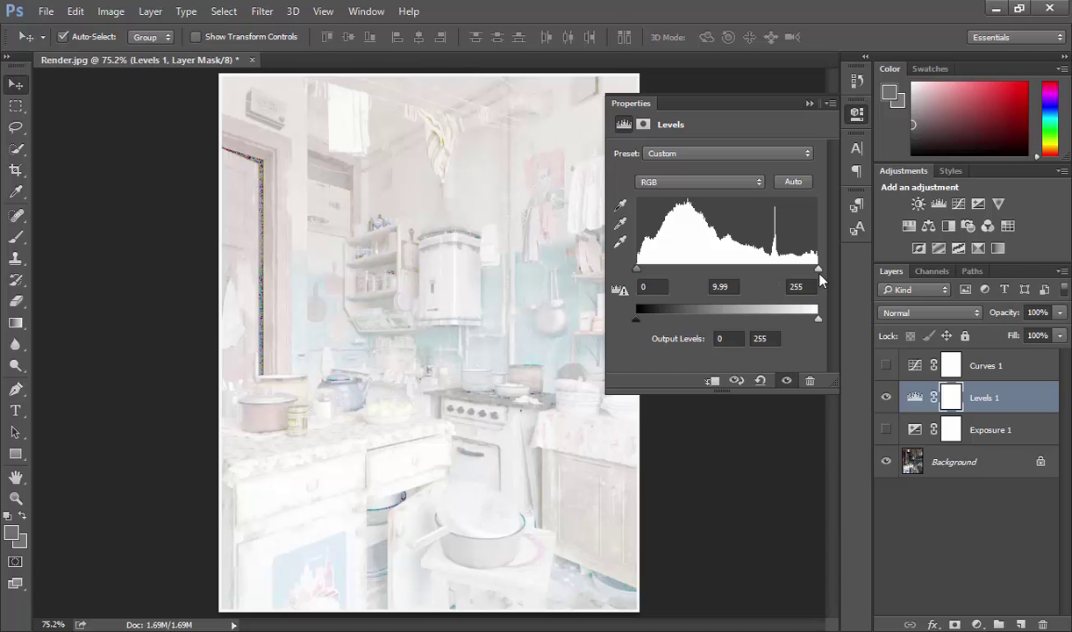
left_click(886, 399)
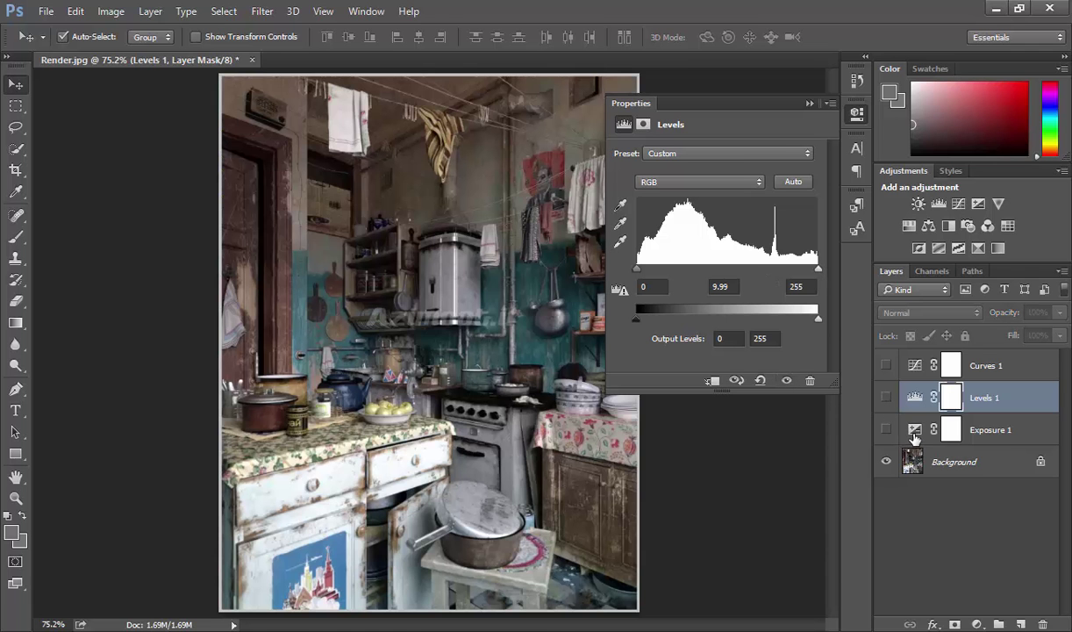
Show and reset Exposure 1, then raise its Gamma Correction to 9.99.
left_click(915, 432)
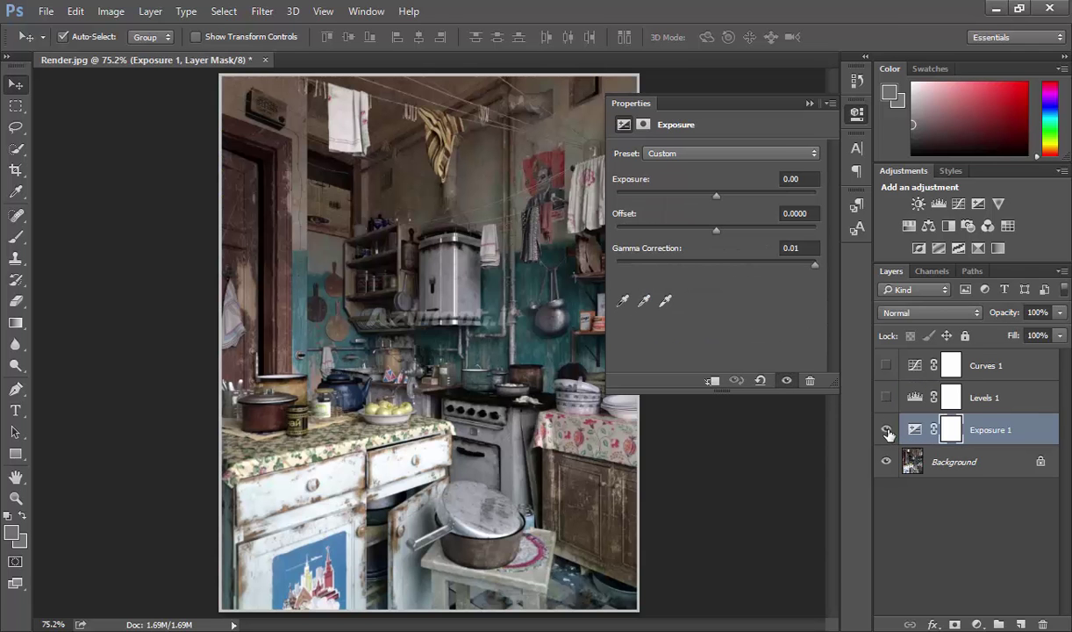
left_click(886, 429)
left_click(760, 381)
left_click_drag(715, 268, 579, 266)
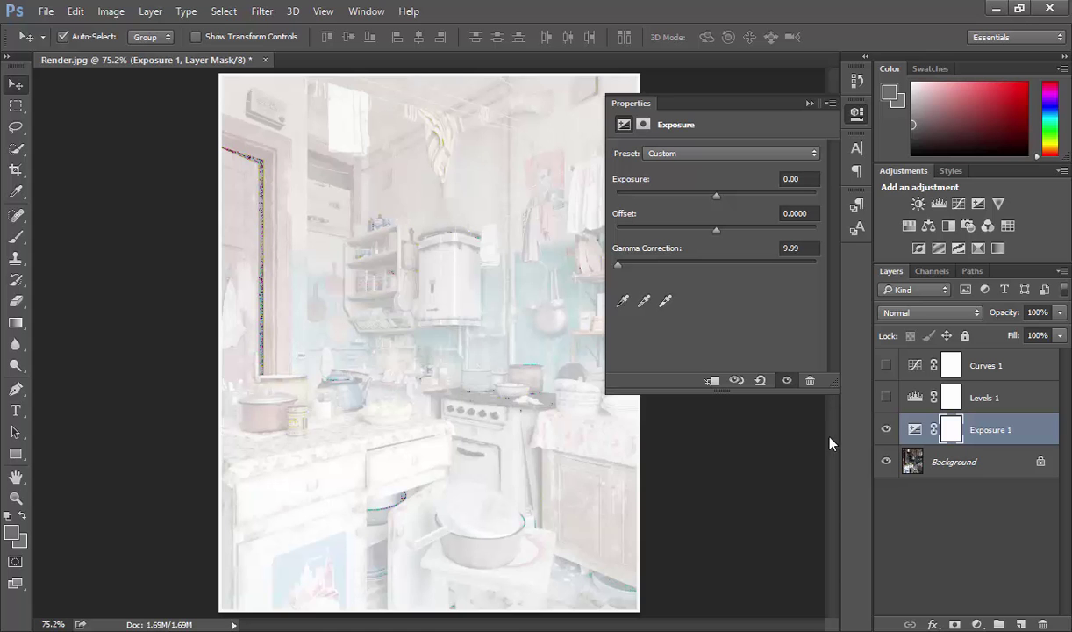
Toggle Exposure 1 and Levels 1 visibility to compare, then reset Exposure 1 to default.
left_click(886, 429)
left_click(886, 398)
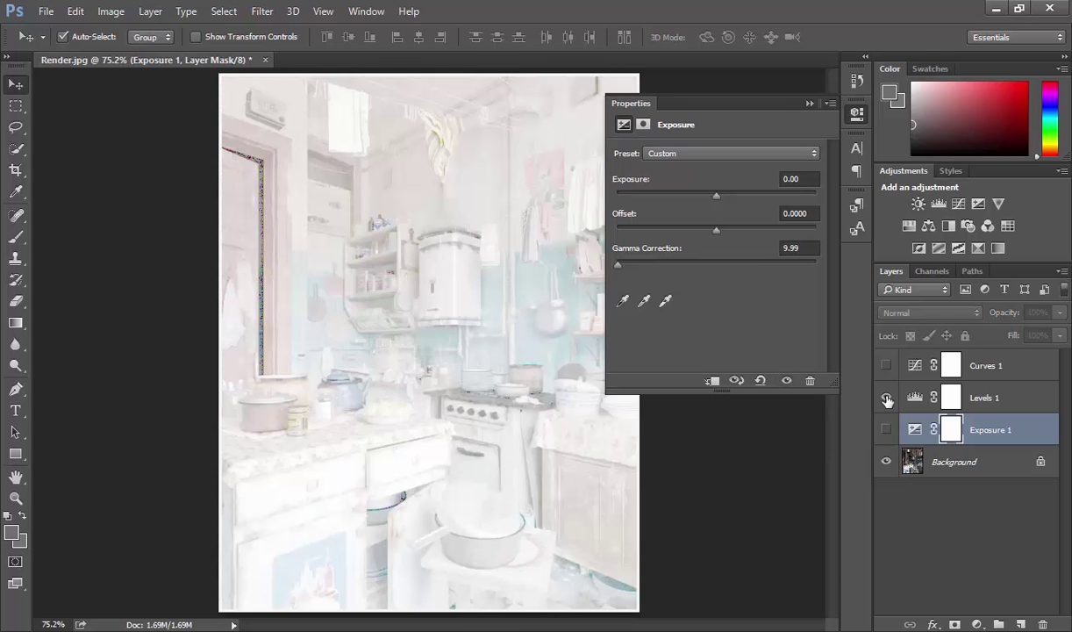
left_click(886, 397)
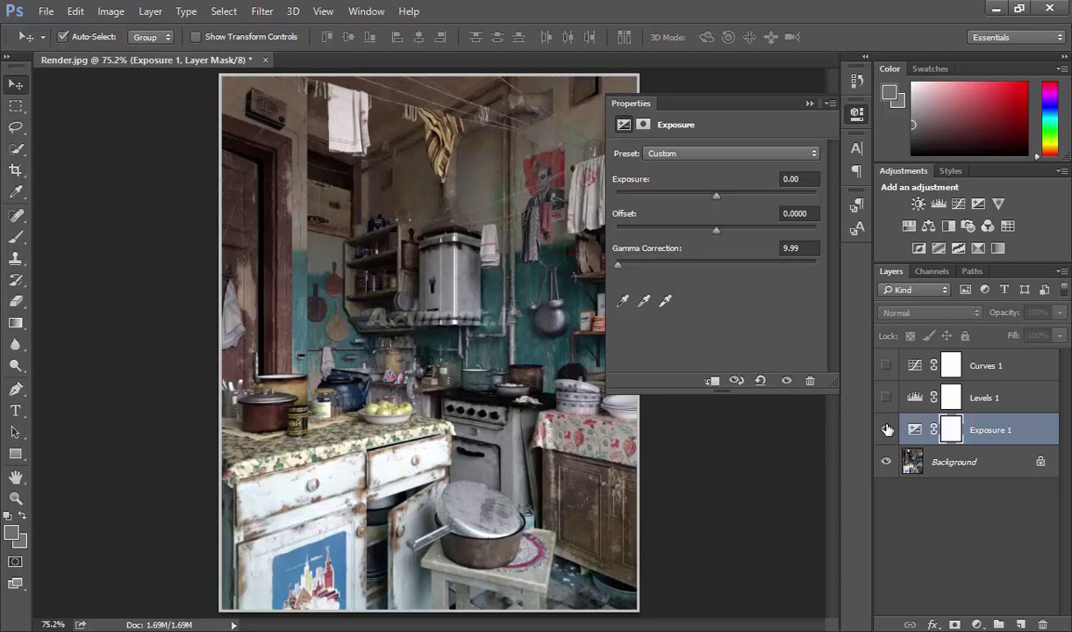
left_click(886, 429)
left_click(886, 429)
left_click(886, 429)
left_click(886, 429)
left_click(886, 429)
left_click(886, 429)
left_click(888, 430)
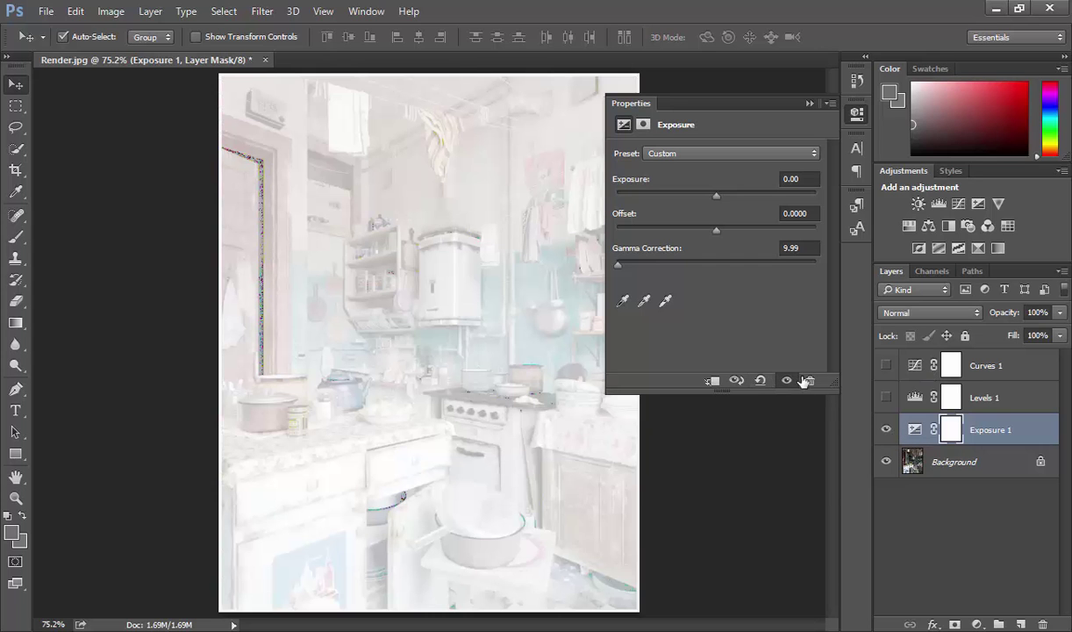
left_click(760, 381)
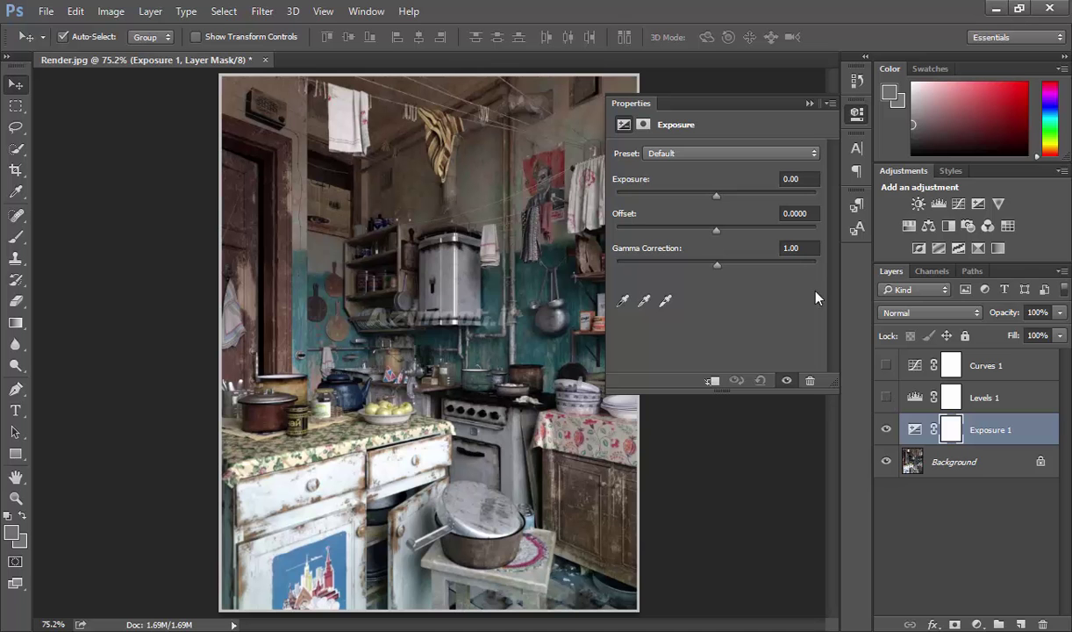
Set Exposure 1's gamma correction to 3, then hide it and select Levels 1.
left_click_drag(716, 265, 751, 265)
left_click(735, 249)
type("1")
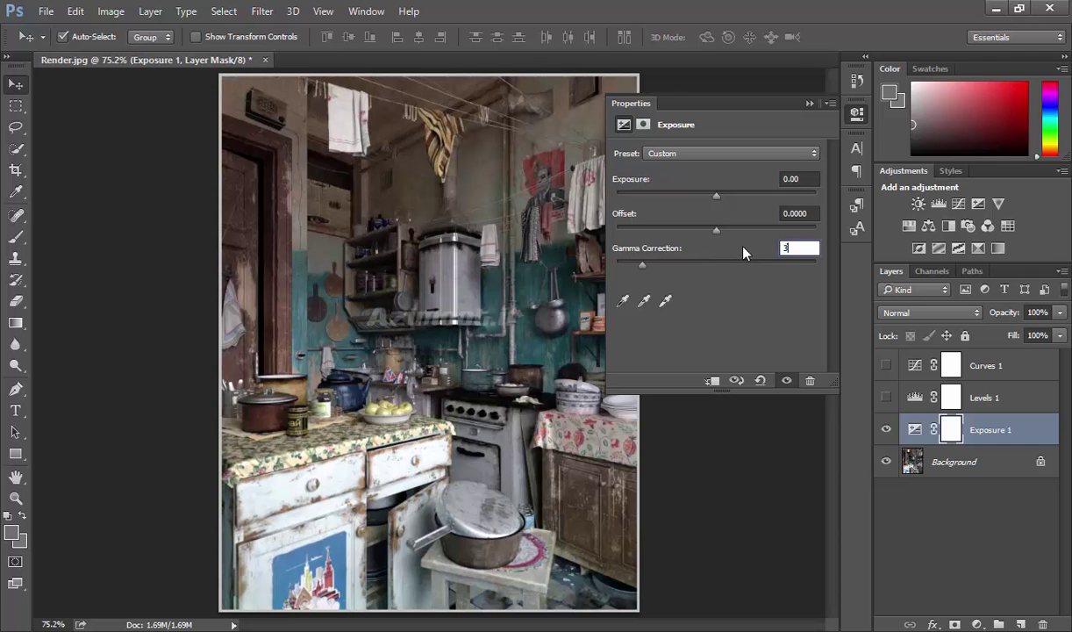
type("3")
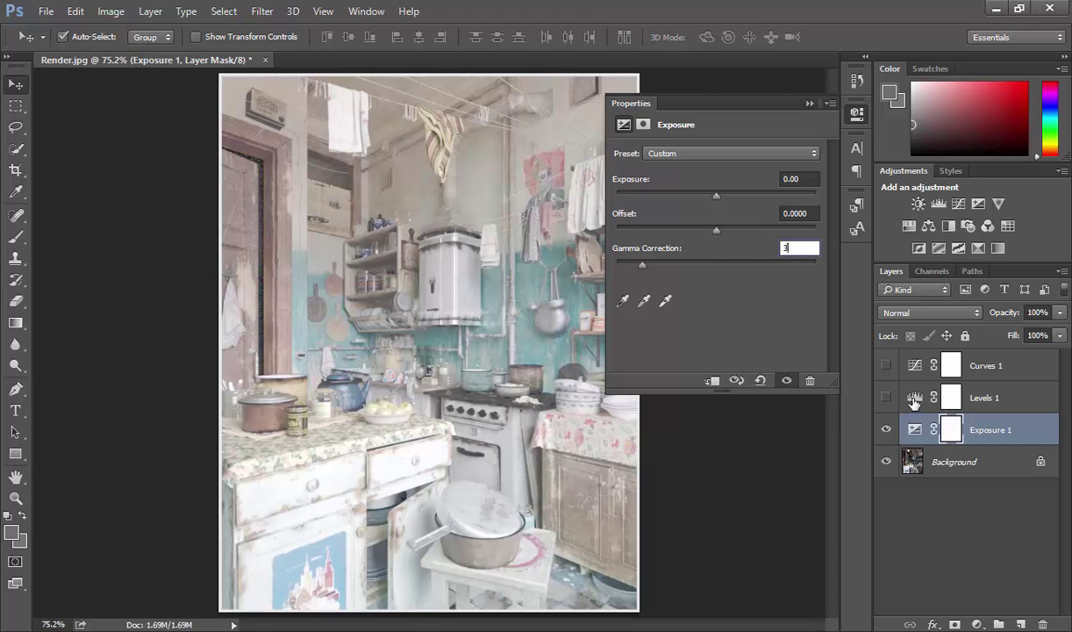
left_click(886, 429)
left_click(917, 398)
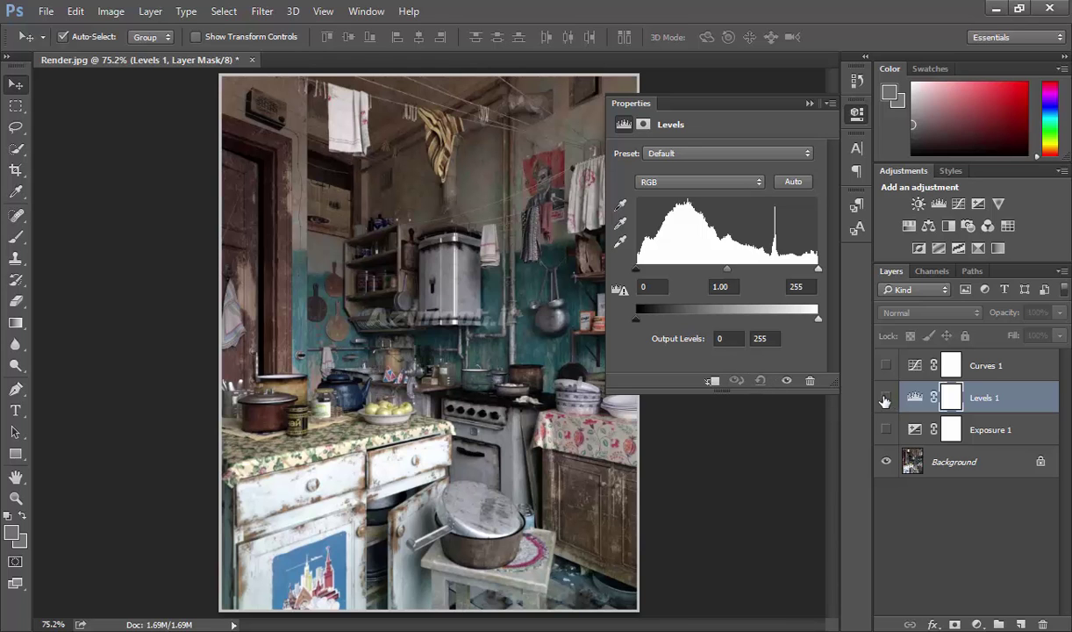
Show Levels 1 and set its midtone value to 3.
left_click(886, 398)
left_click(915, 397)
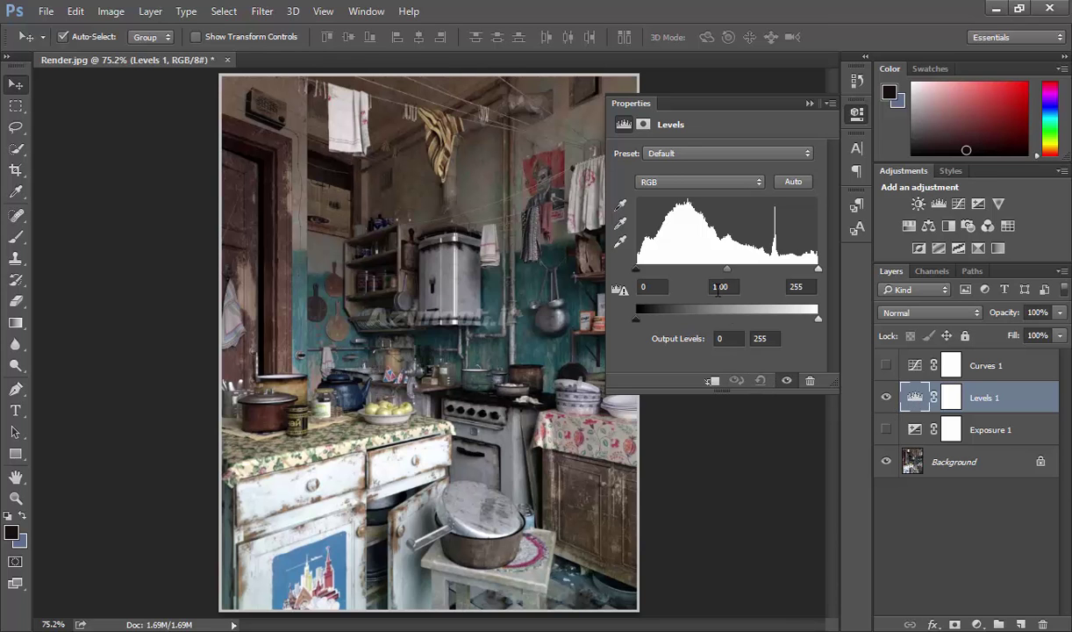
left_click_drag(728, 270, 668, 269)
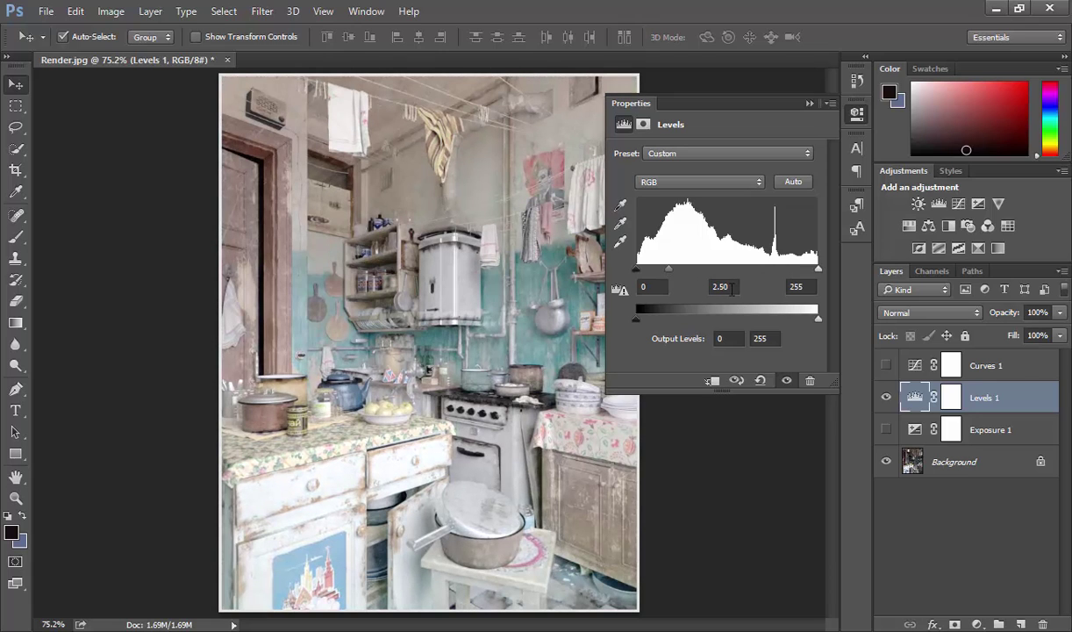
type("3")
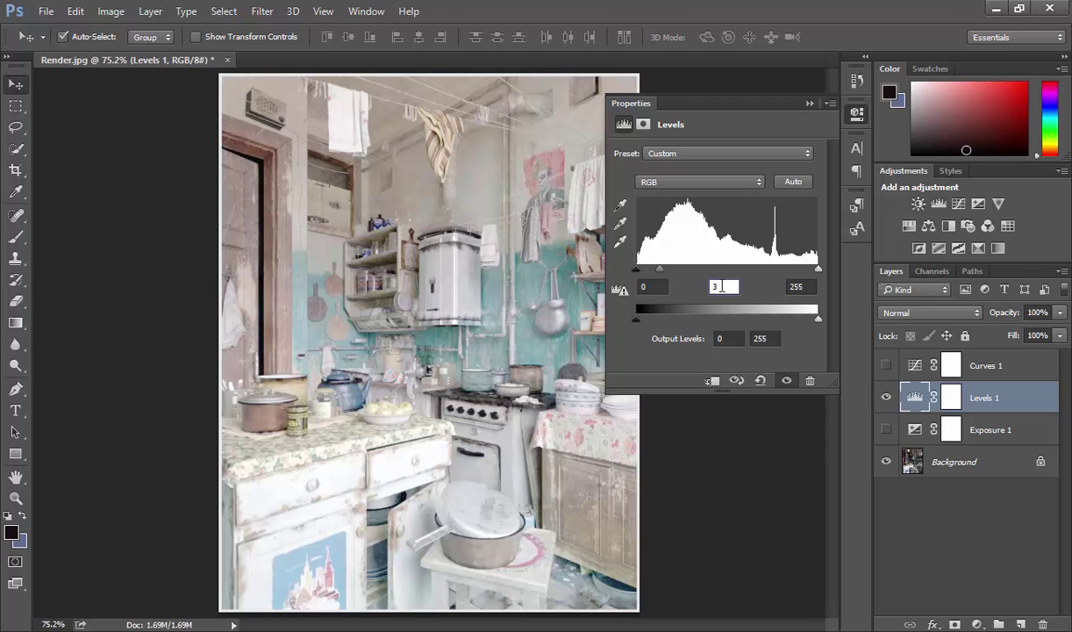
Toggle the Levels and Exposure layers on and off to compare, leaving both hidden.
left_click(885, 397)
left_click(886, 429)
left_click(886, 429)
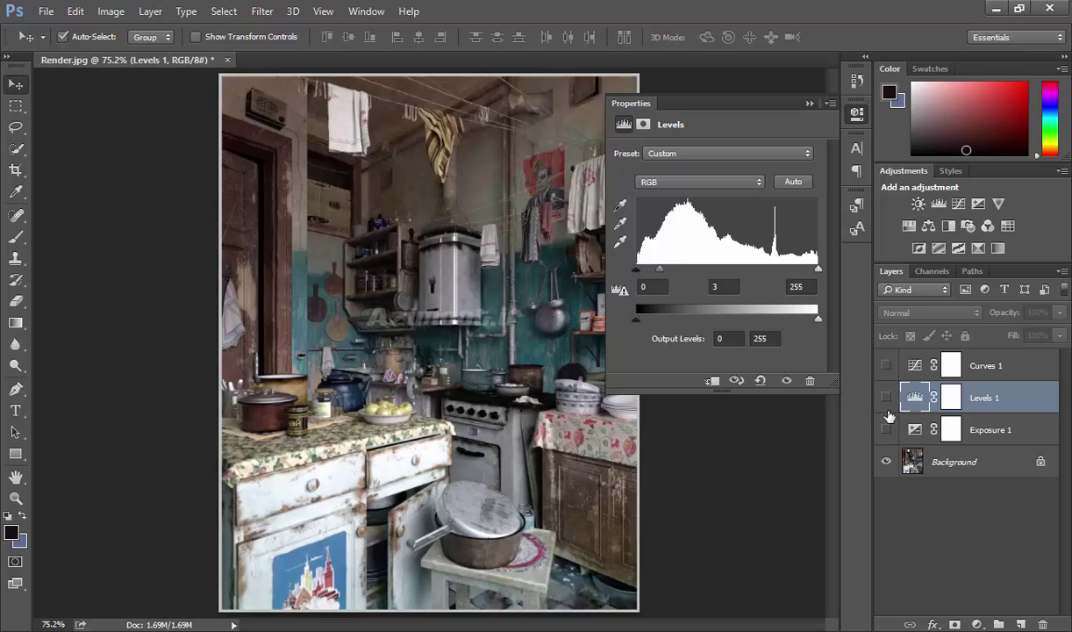
left_click(886, 429)
left_click(886, 429)
left_click(886, 429)
left_click(886, 429)
left_click(914, 429)
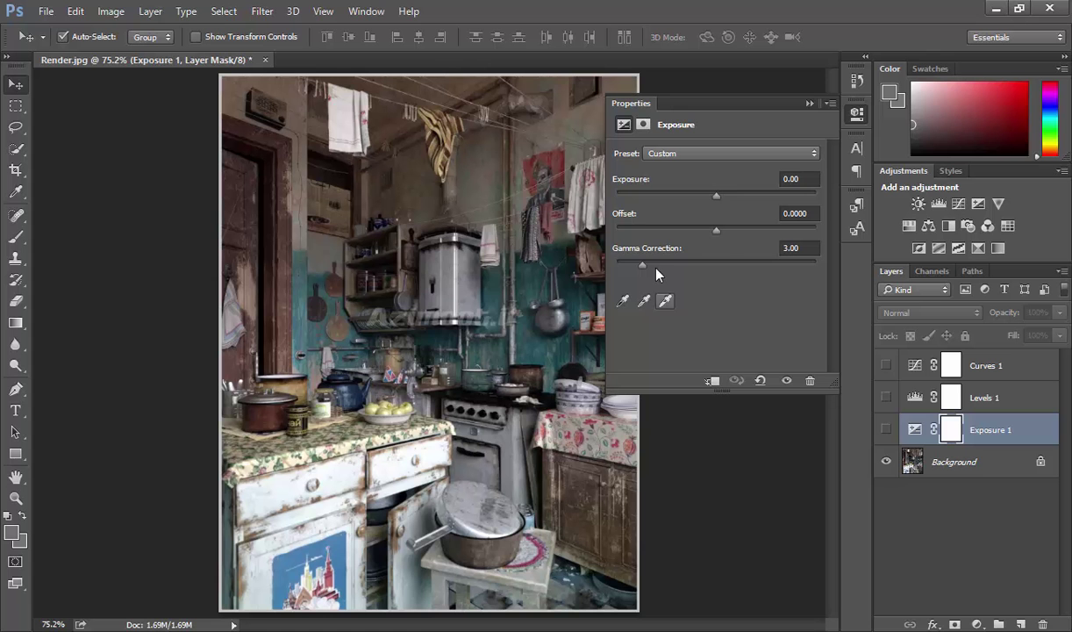
Try Exposure and gamma values on the visible Exposure 1, then reset it to default.
left_click_drag(642, 264, 727, 264)
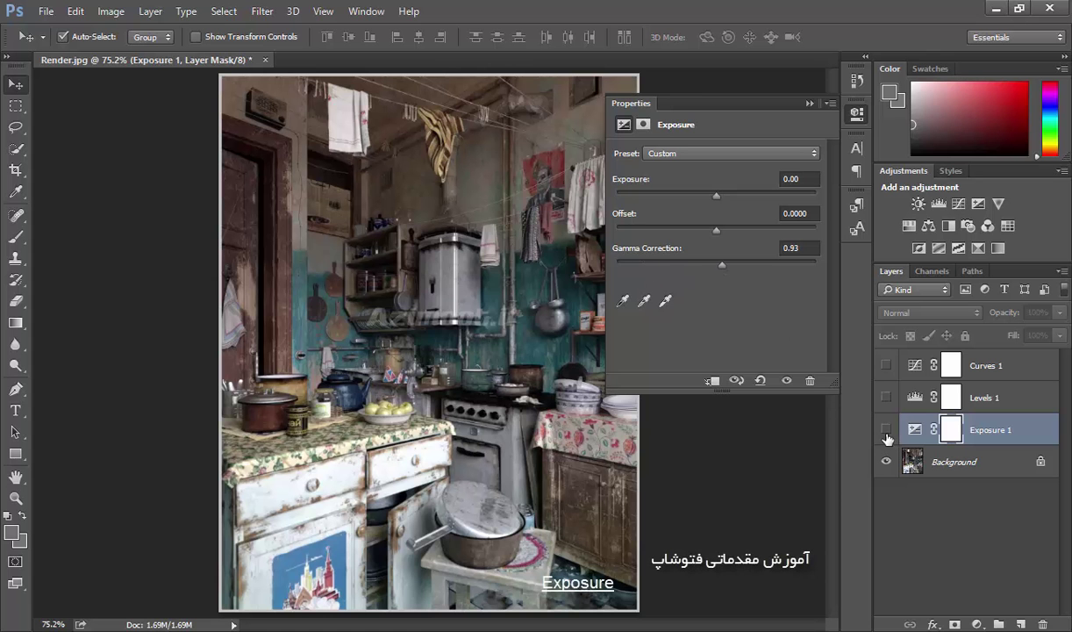
left_click(886, 430)
left_click_drag(716, 194, 740, 196)
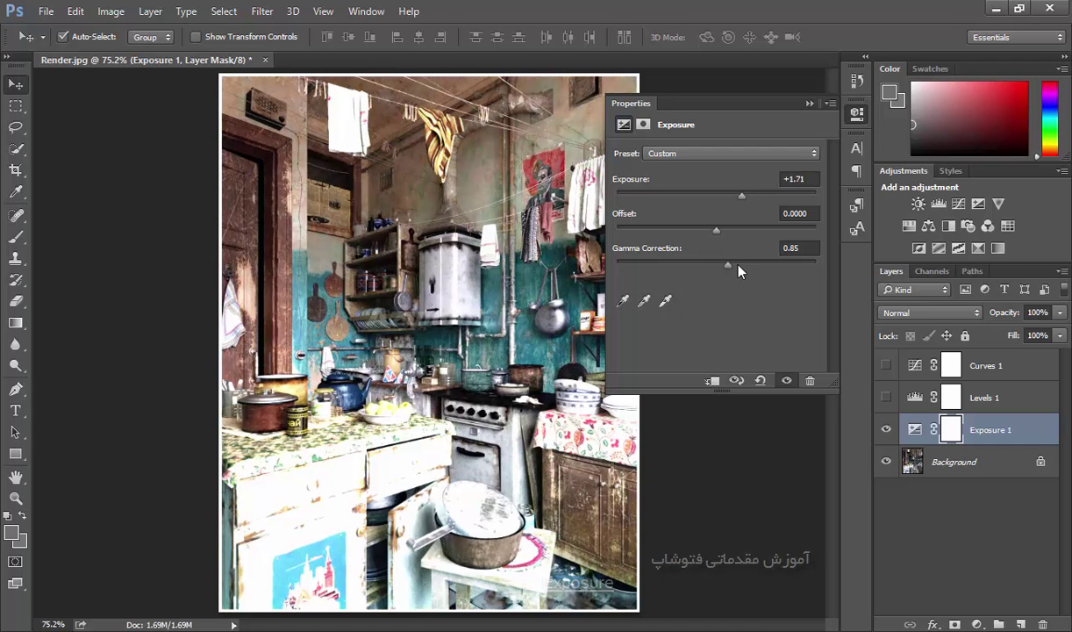
left_click_drag(727, 264, 708, 265)
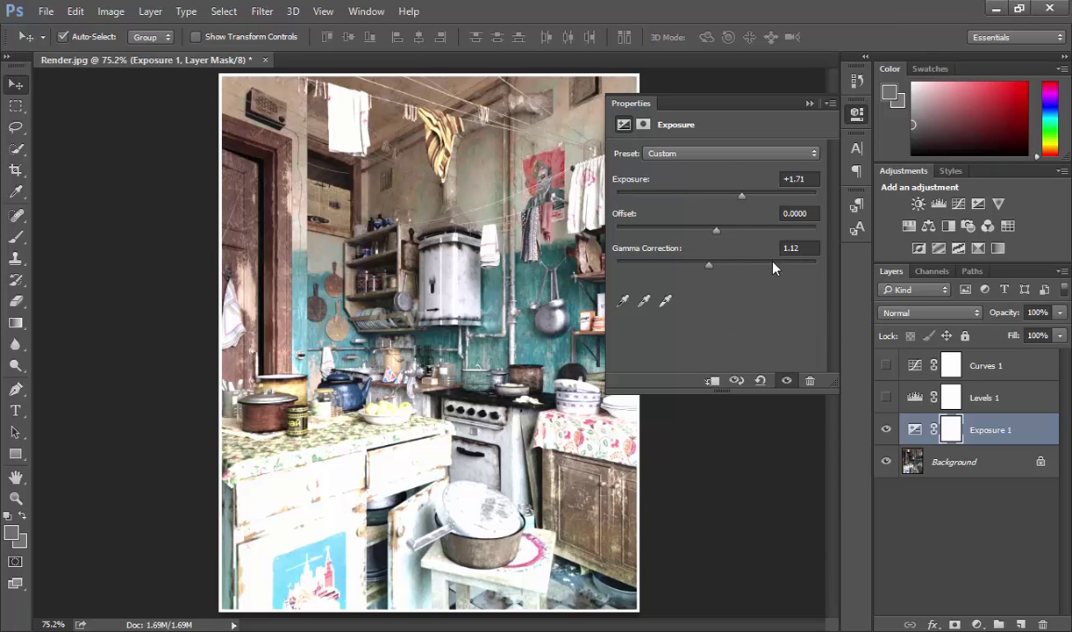
left_click(760, 380)
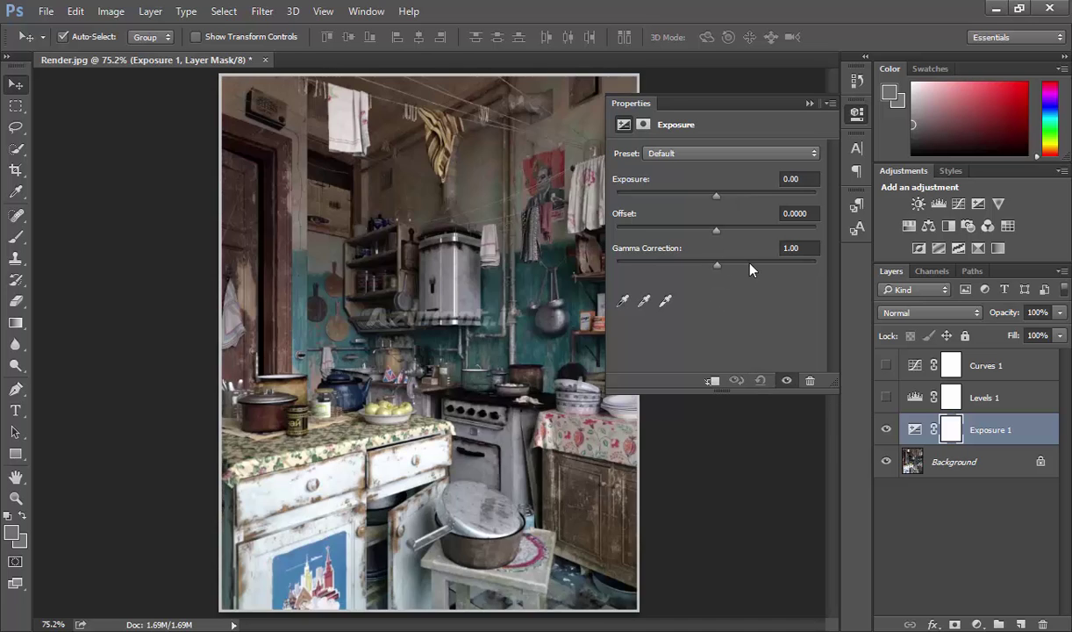
Set Exposure 1's gamma correction to 0.2 and hide the layer.
left_click_drag(728, 268, 773, 266)
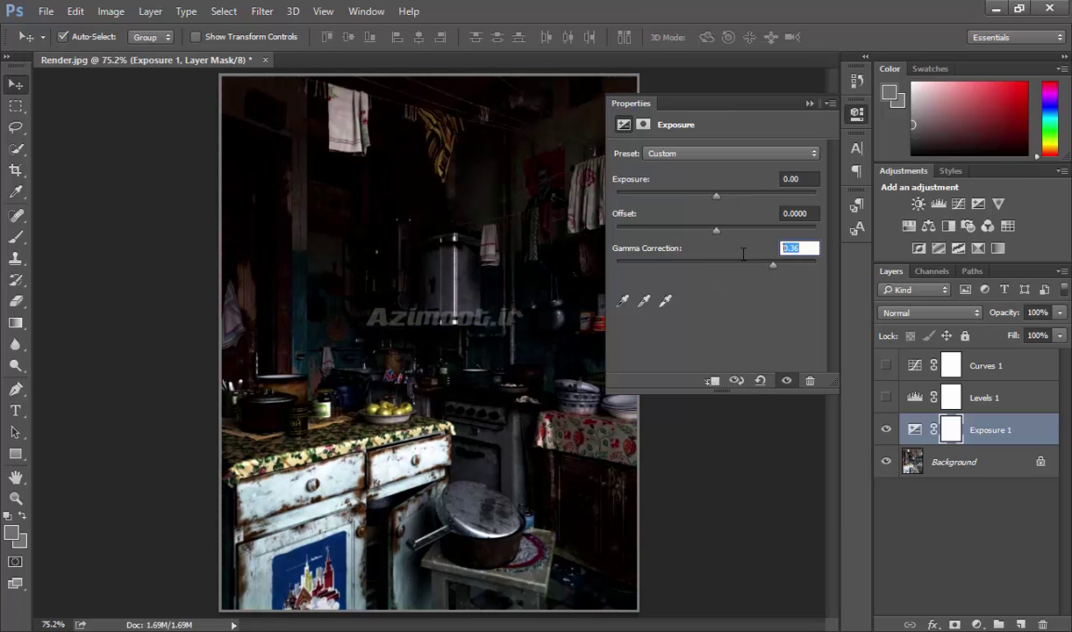
type(".2")
key("Return")
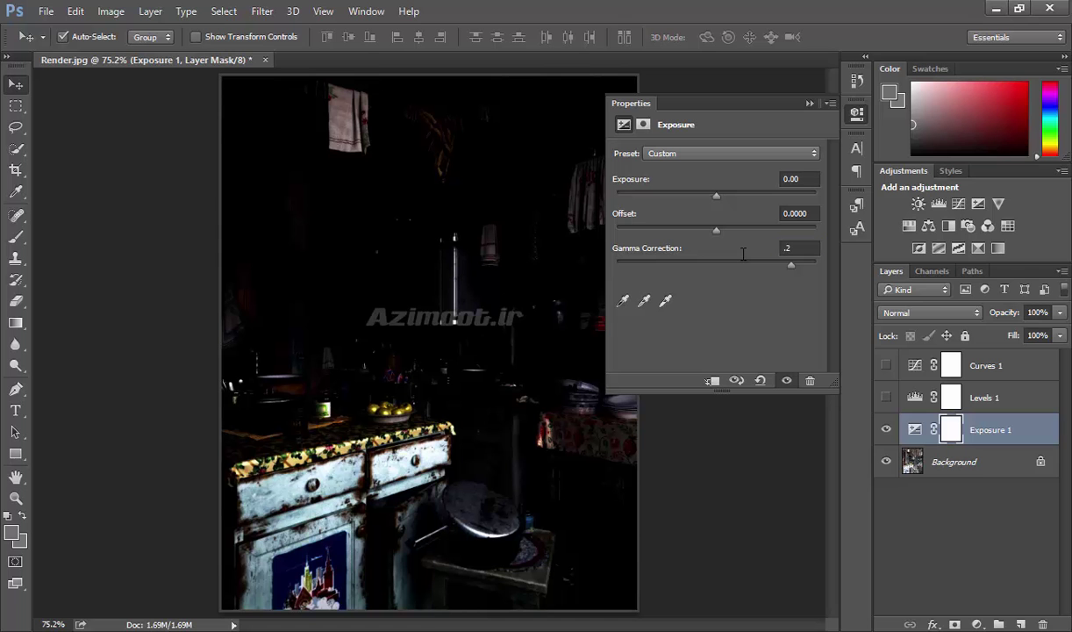
left_click(887, 431)
Show Levels 1, set its midtone to 0.2, toggle it to compare, then hide it.
left_click(897, 397)
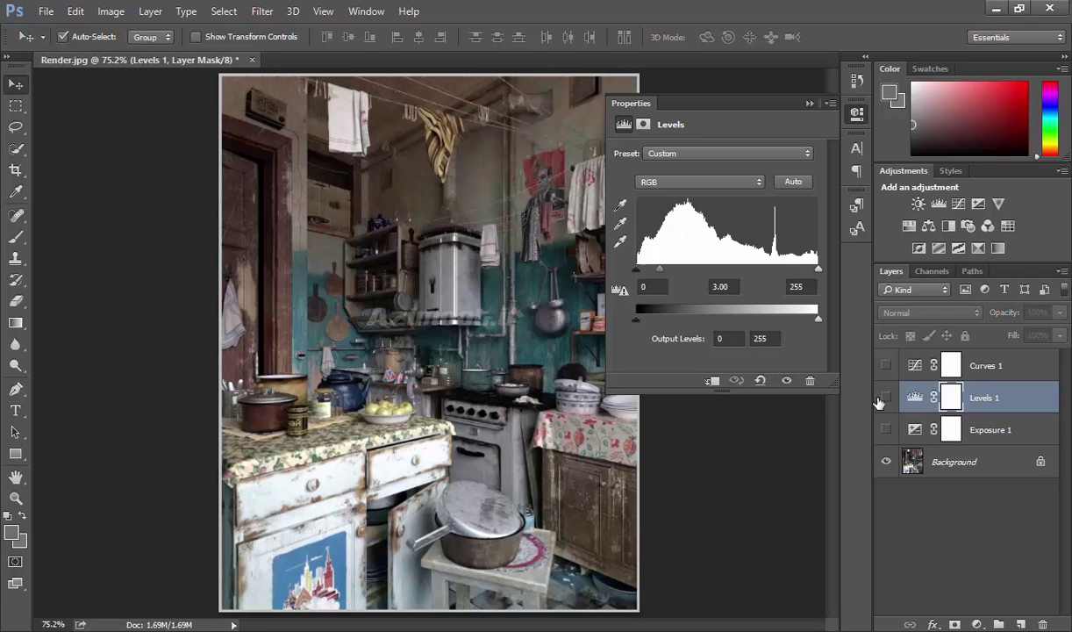
left_click(886, 397)
double_click(732, 284)
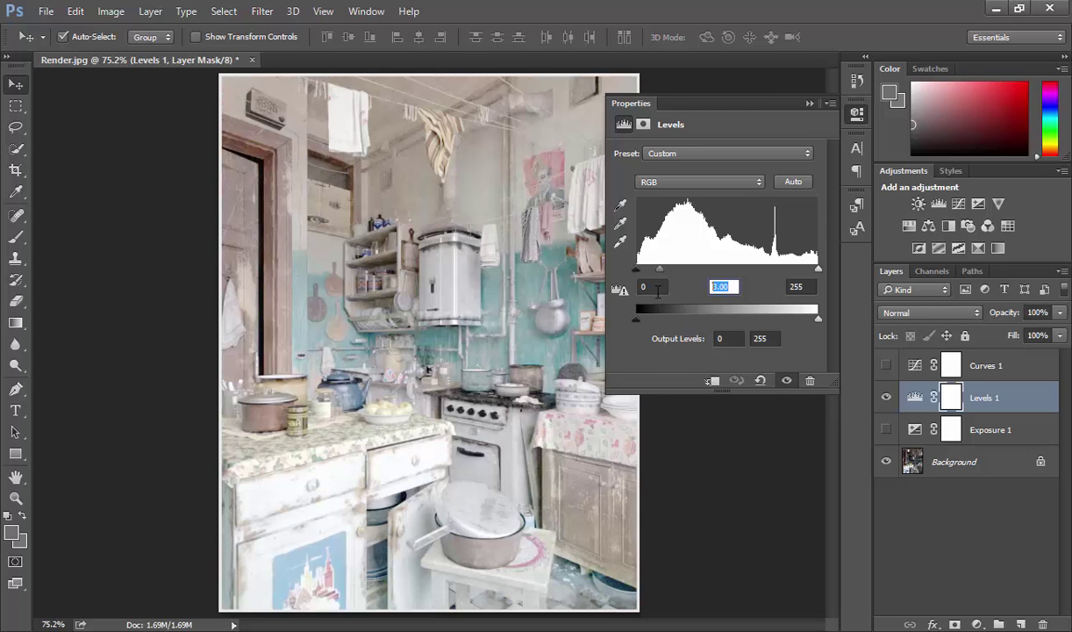
type(".2")
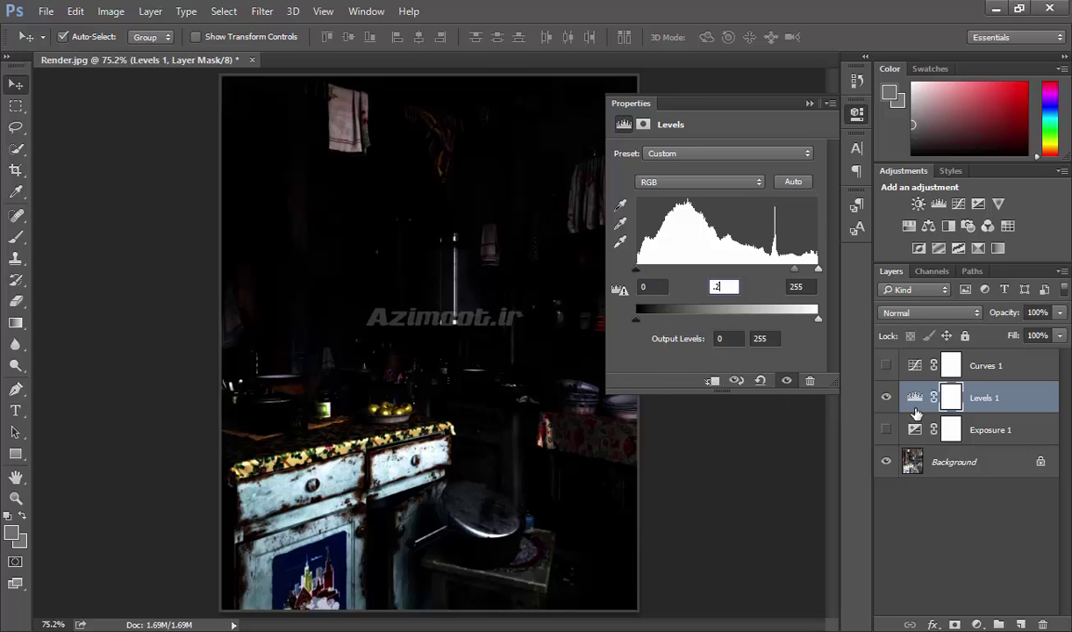
left_click(886, 397)
left_click(886, 398)
left_click(886, 397)
left_click(886, 397)
left_click(885, 399)
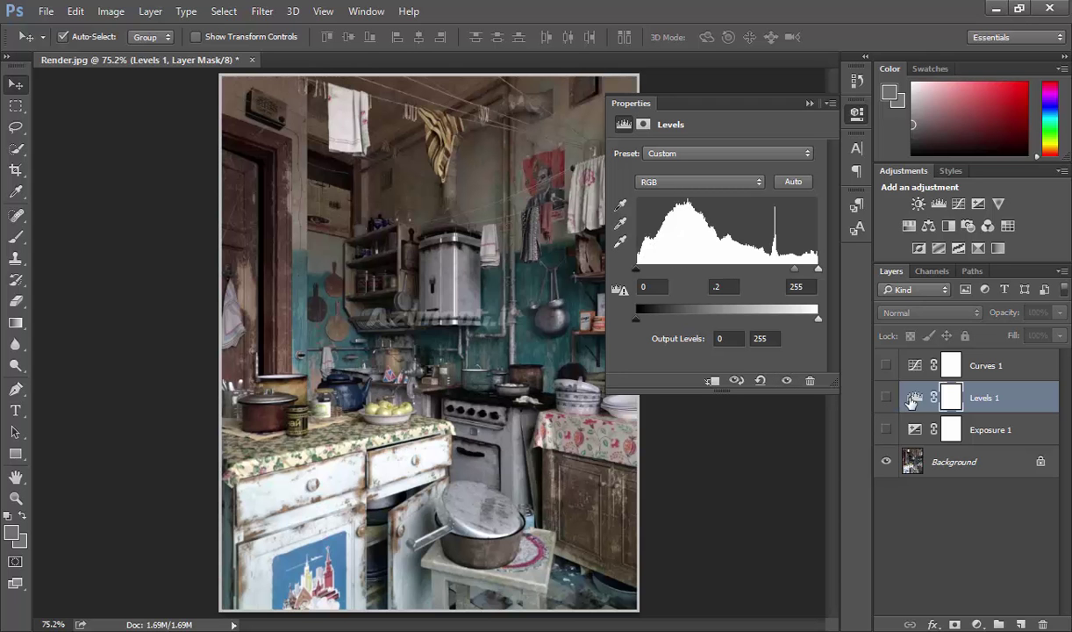
Delete the Curves, Levels and Exposure layers and add a new default Exposure adjustment.
left_click(978, 360)
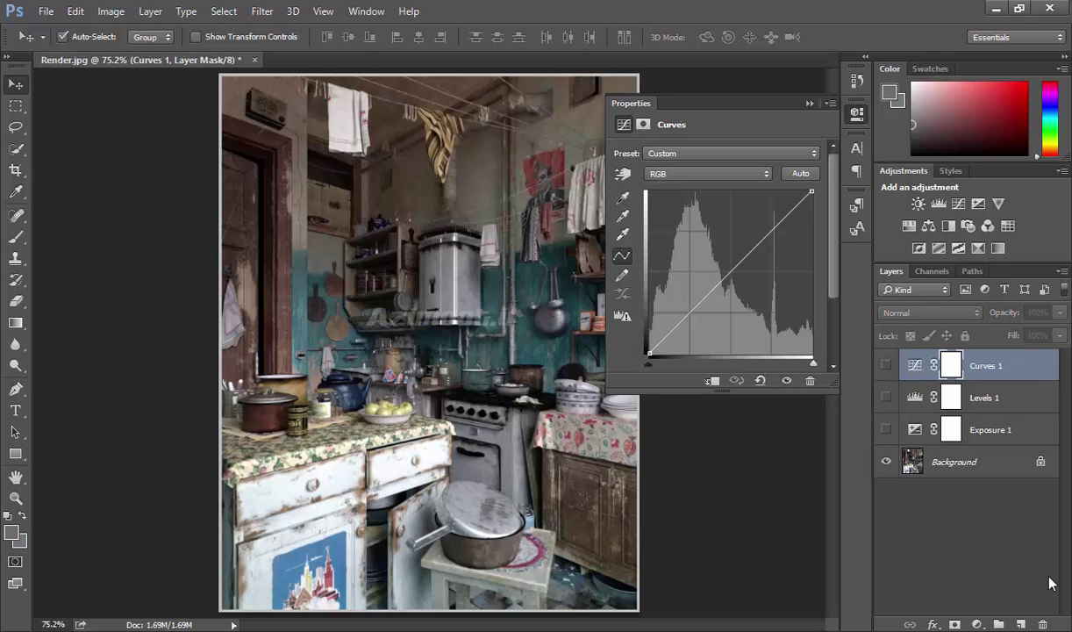
left_click(1043, 621)
left_click(1043, 621)
left_click(1043, 621)
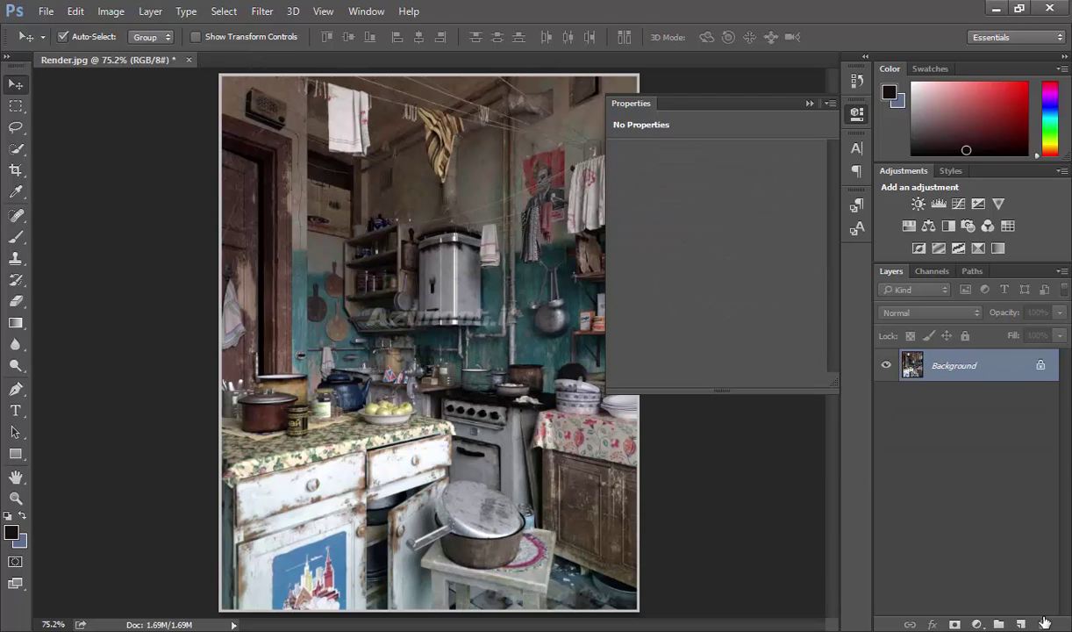
left_click(956, 204)
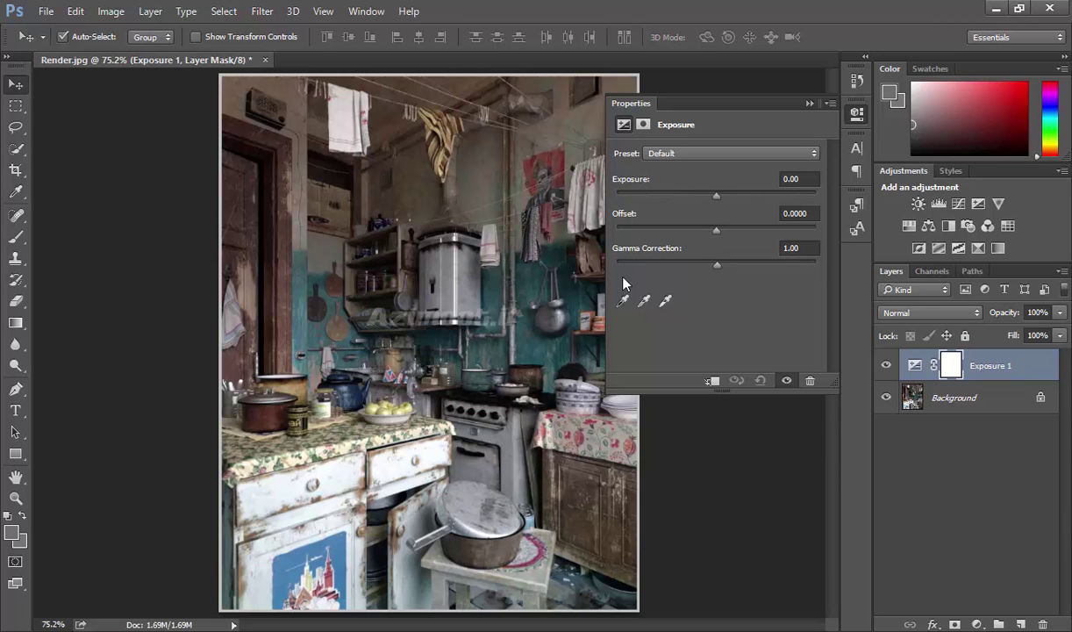
Set Exposure 1's white point from the countertop and its black point from the image.
left_click(664, 307)
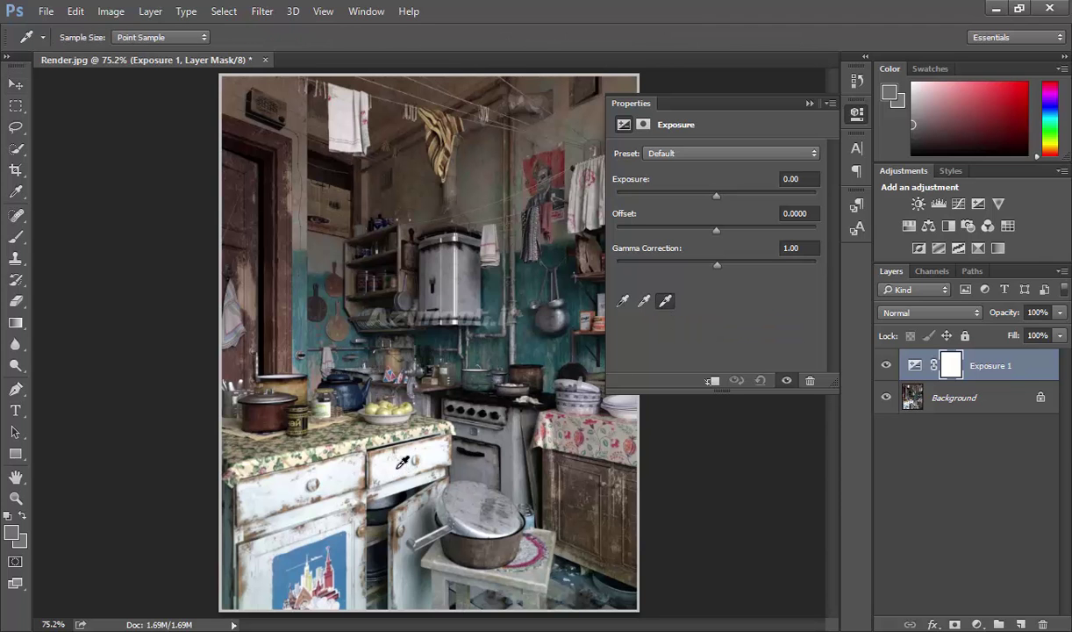
left_click(400, 465)
left_click(452, 270)
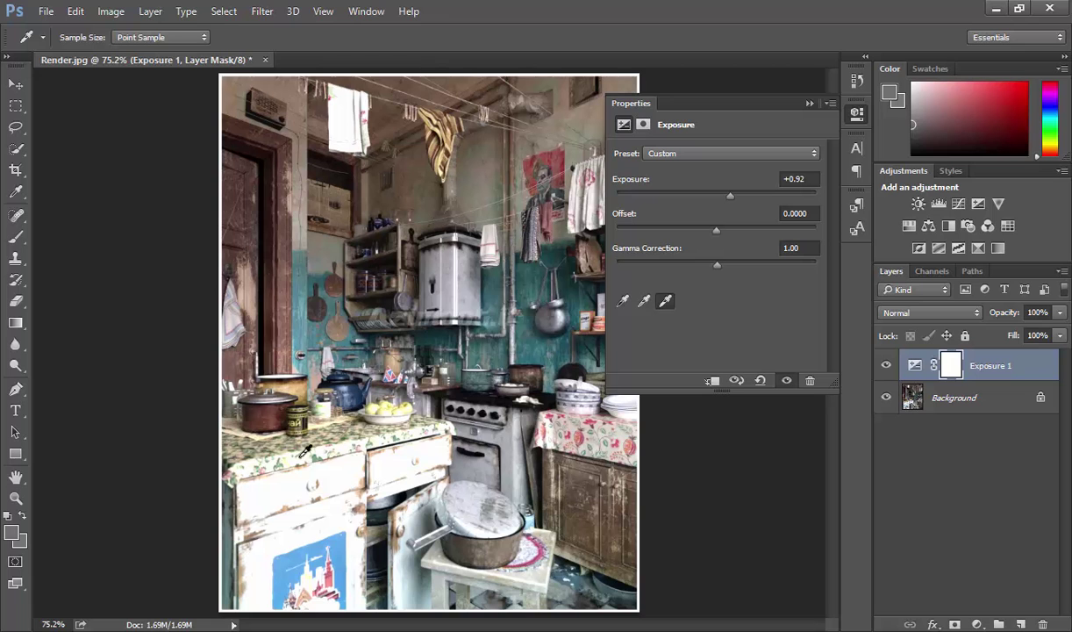
left_click(623, 302)
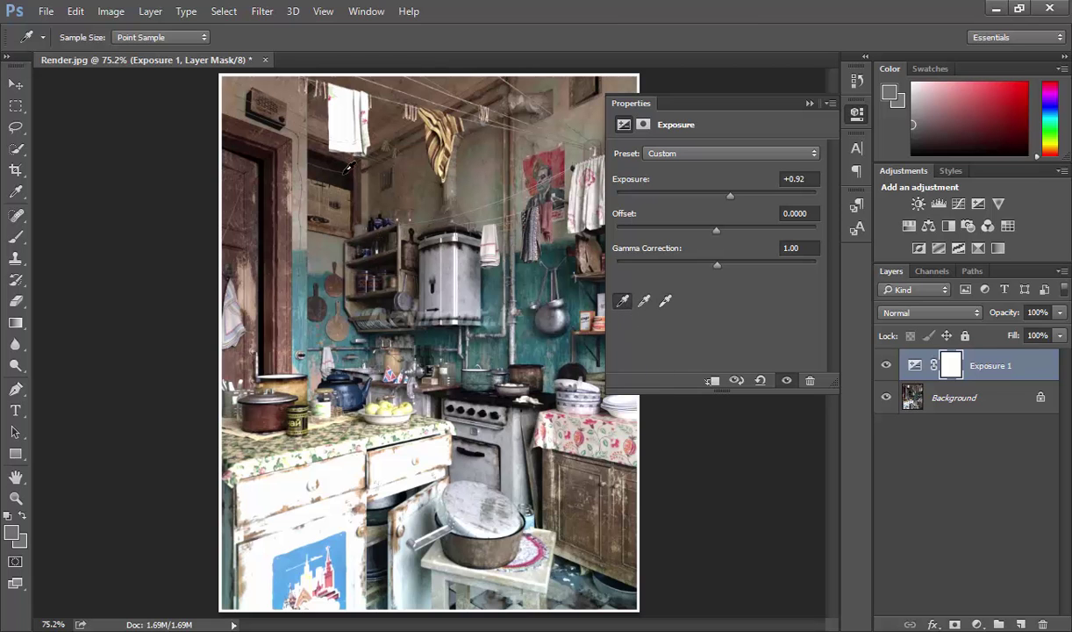
left_click(329, 166)
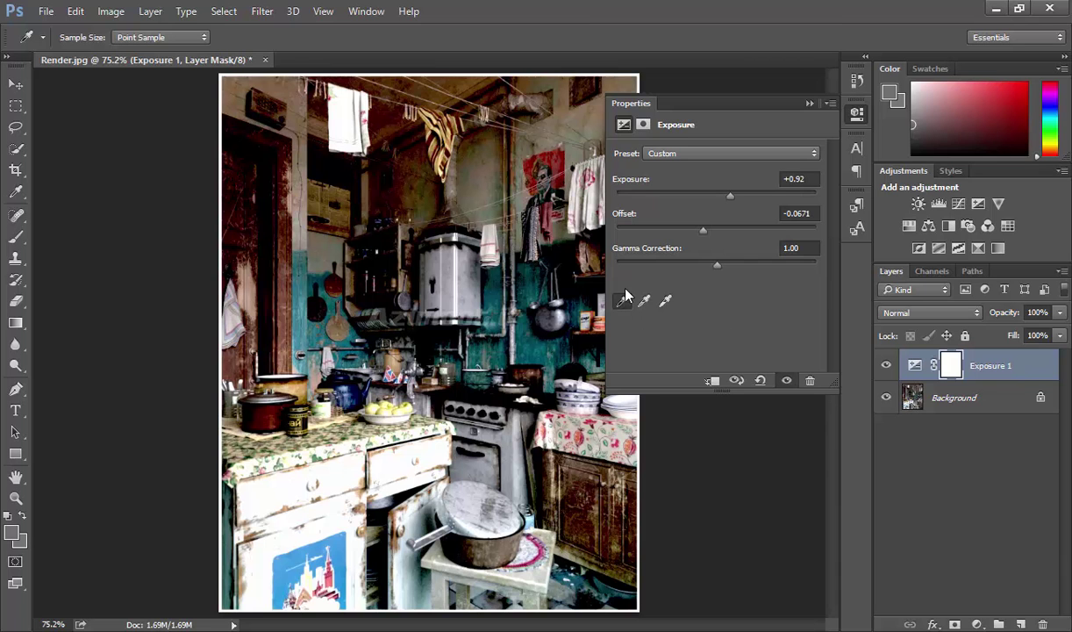
Replace the sampled Exposure layer with one at Offset +0.2562, hide it, and add default Levels.
key("v")
key("Delete")
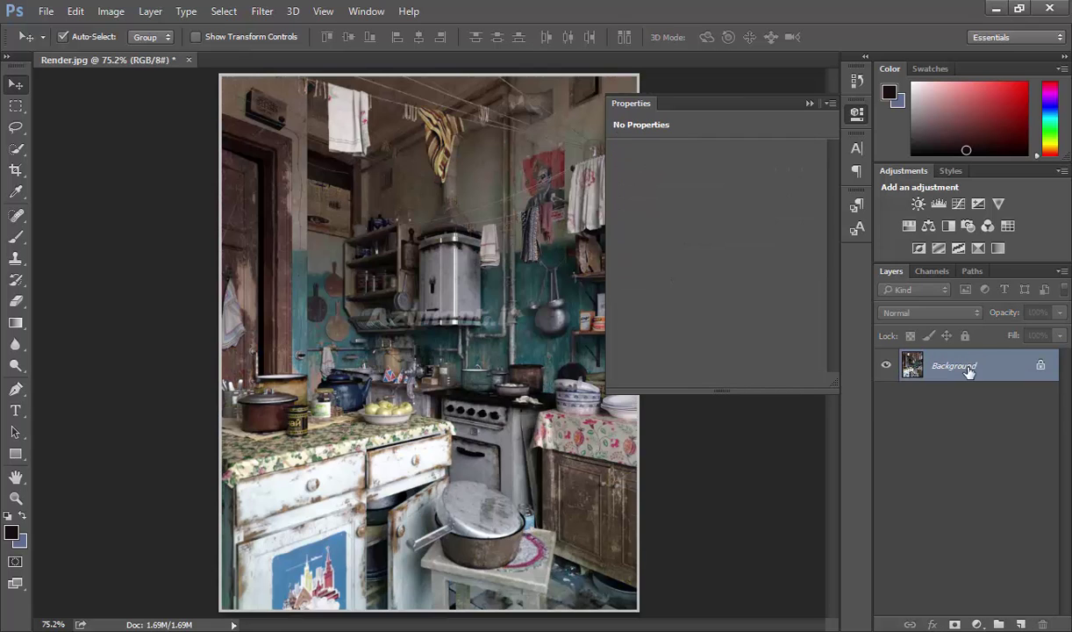
left_click(978, 203)
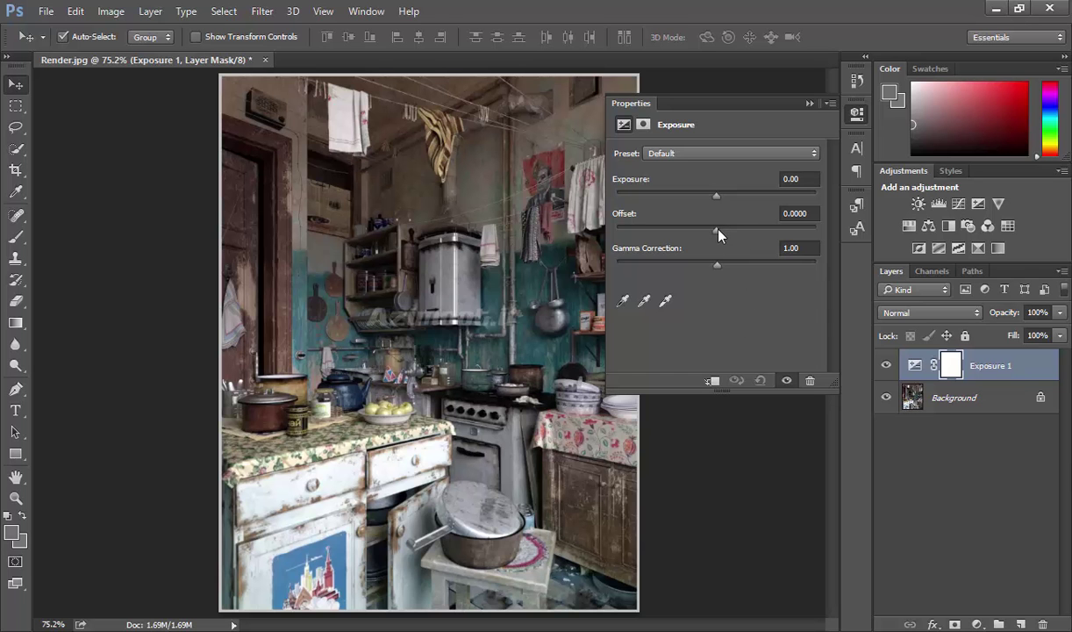
left_click_drag(717, 230, 768, 230)
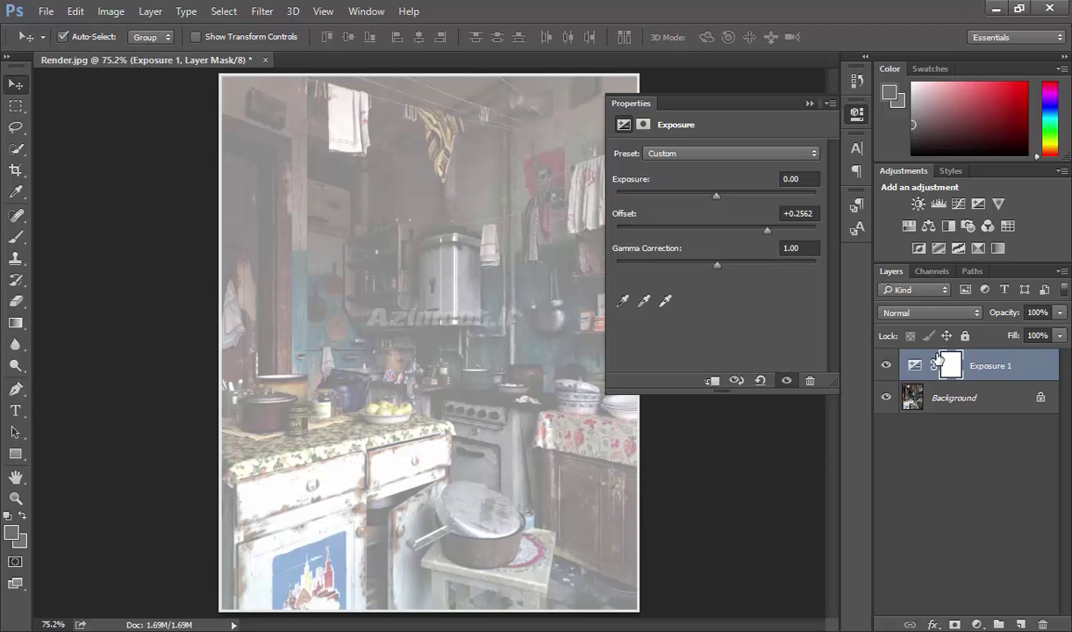
left_click(886, 365)
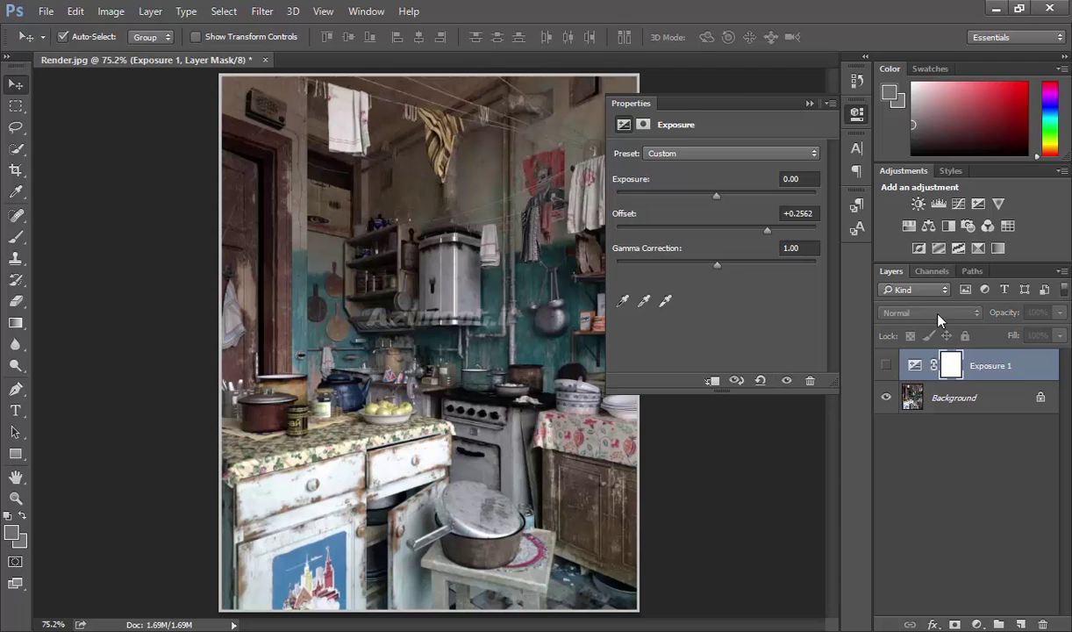
left_click(940, 204)
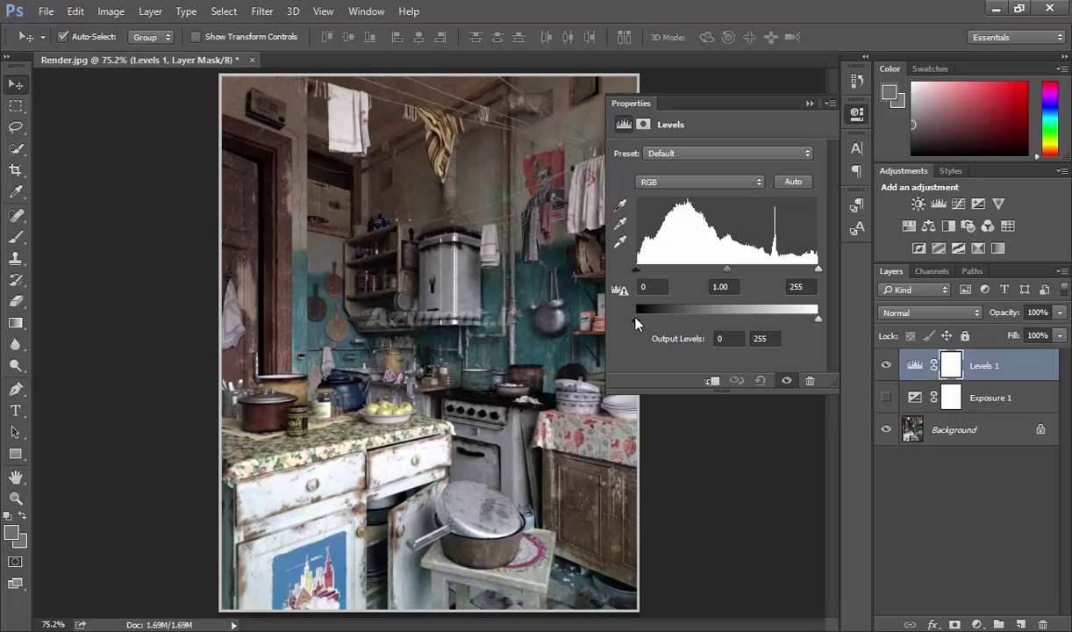
Lift Levels 1's output black to 124 and toggle both layers to compare, leaving Levels hidden.
left_click_drag(635, 320, 724, 321)
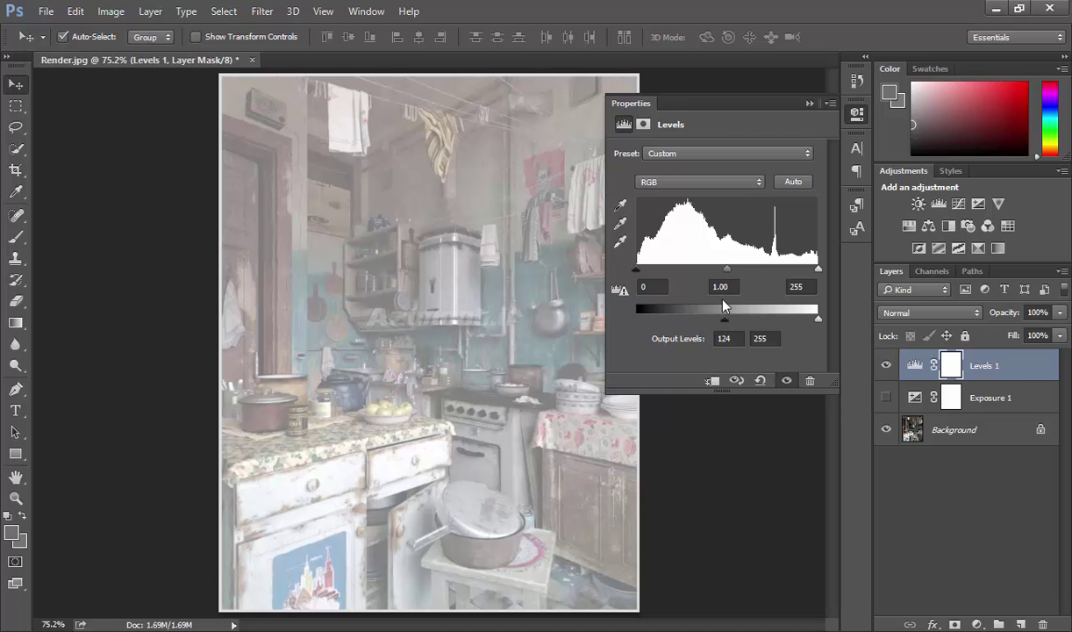
left_click(886, 365)
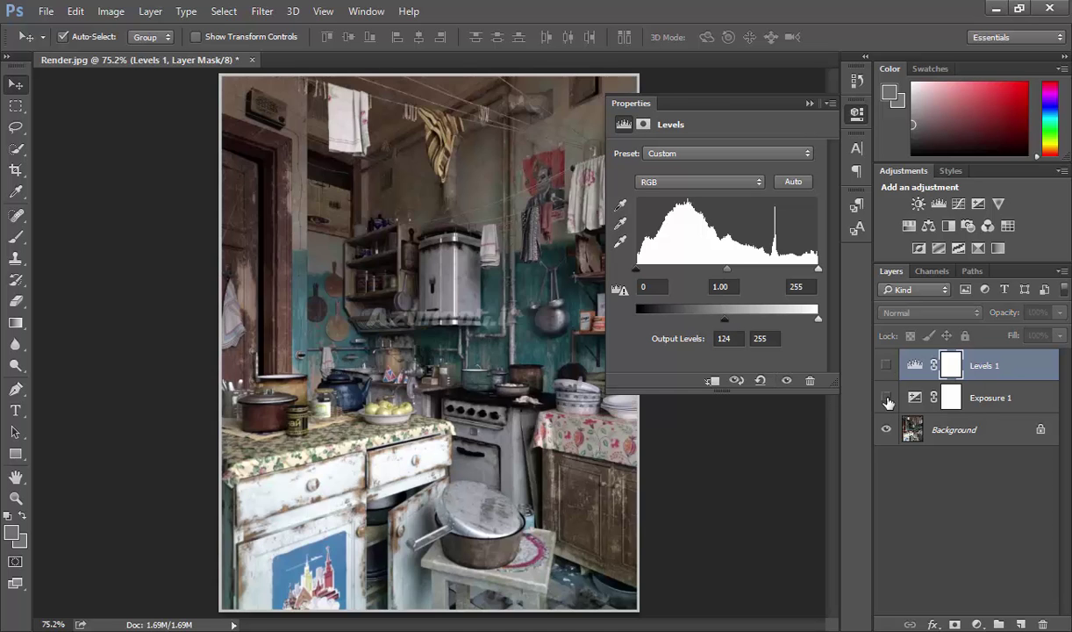
left_click(886, 397)
left_click(886, 399)
left_click(886, 366)
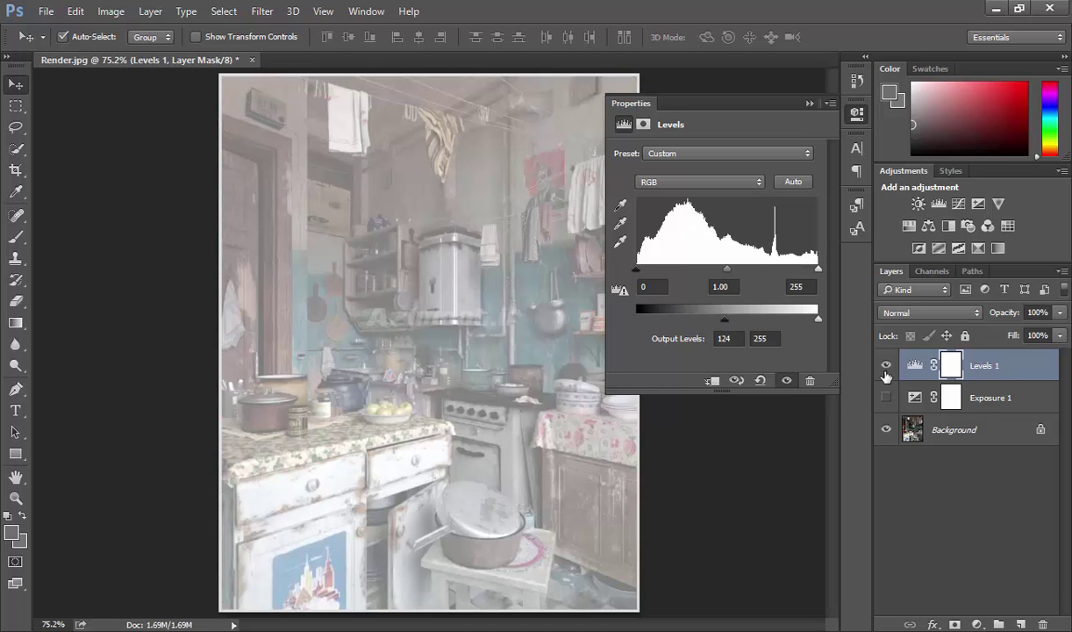
left_click(886, 365)
Show Exposure 1 and tune its Offset to about +0.2645 to match the Levels result.
left_click(913, 397)
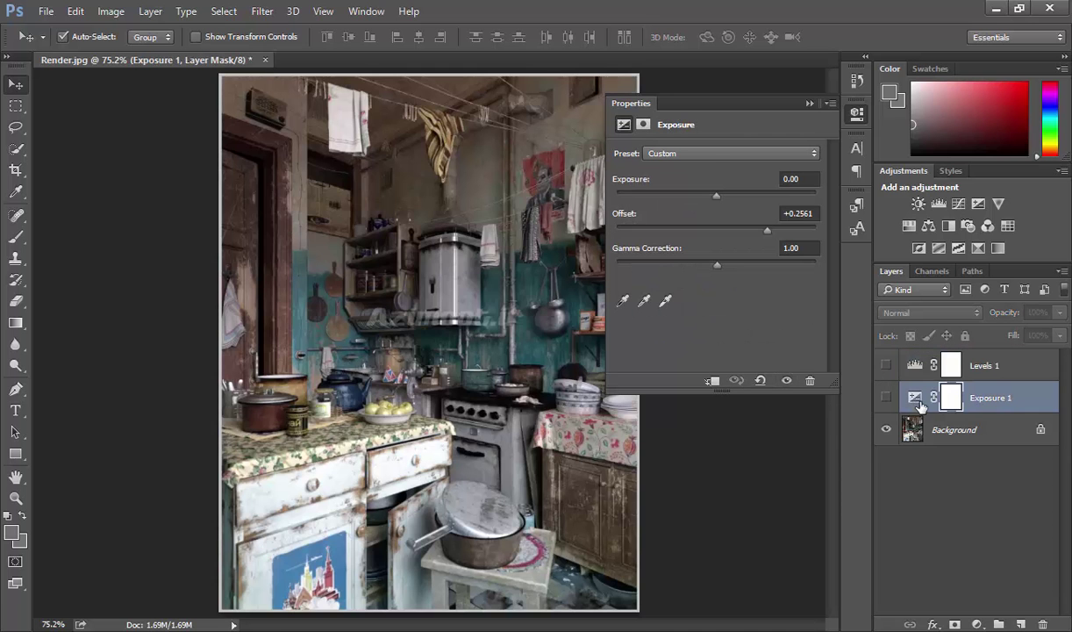
mouse_move(762, 229)
left_mouse_down()
mouse_move(750, 229)
mouse_move(784, 230)
left_mouse_up()
left_click(886, 397)
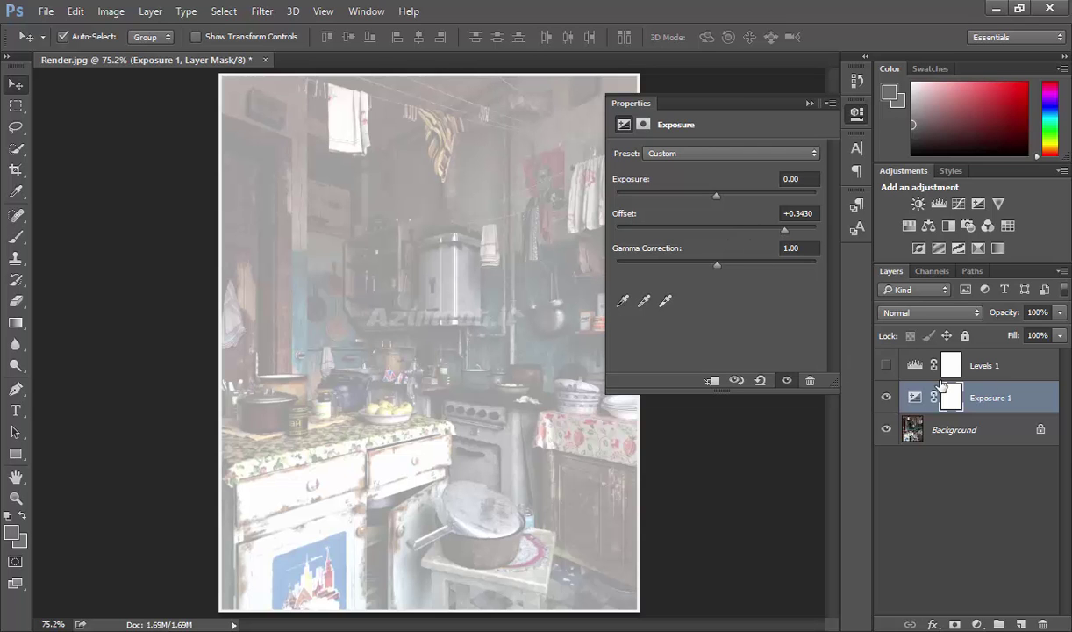
left_click_drag(780, 233, 736, 230)
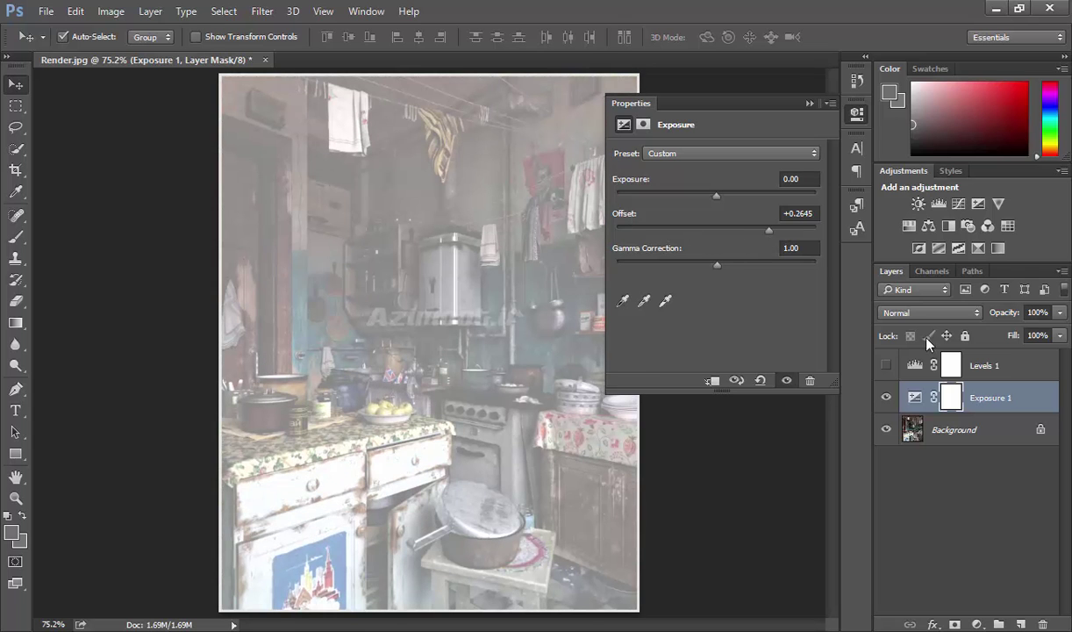
left_click(908, 364)
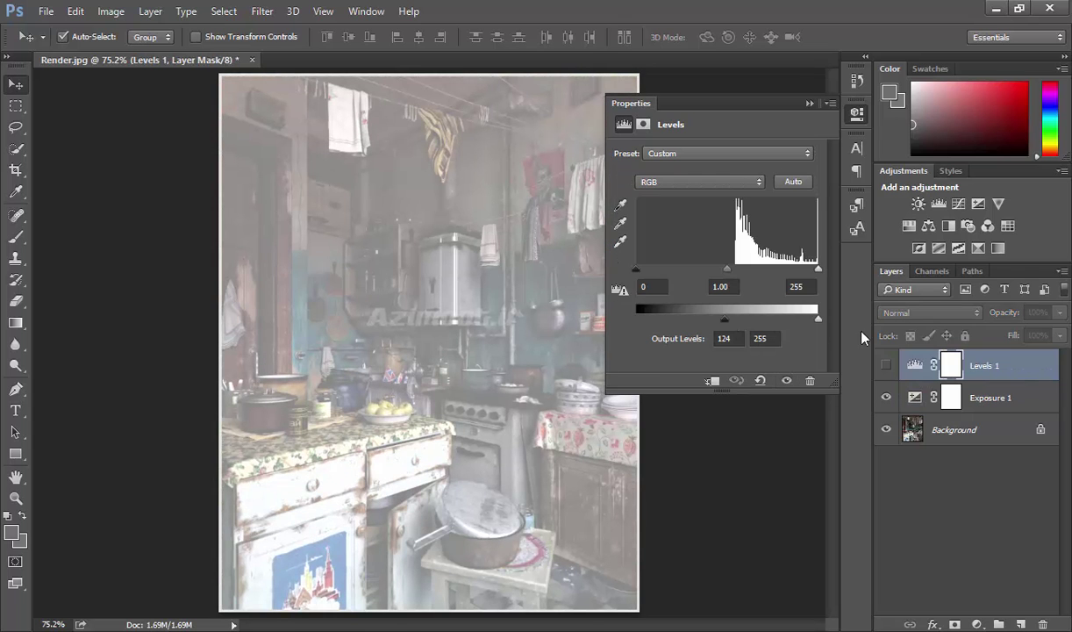
Hide Exposure 1, show Levels 1 with output reset to 0–255, and add a Curves layer.
left_click_drag(775, 324, 805, 320)
left_click(886, 397)
left_click(886, 366)
mouse_move(805, 323)
left_mouse_down()
mouse_move(825, 328)
mouse_move(780, 325)
mouse_move(848, 333)
left_mouse_up()
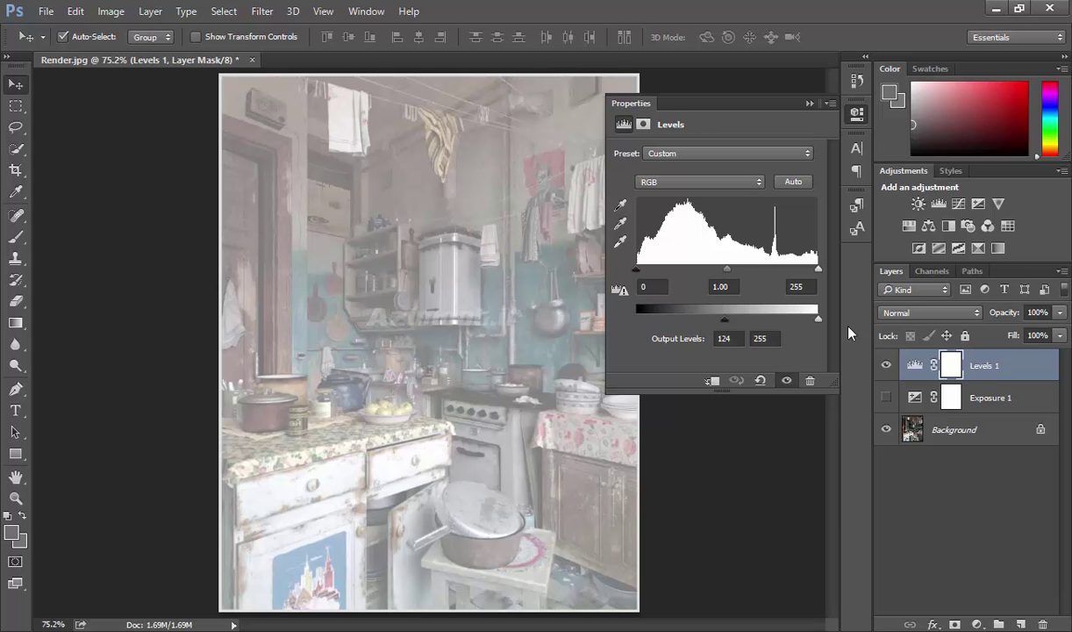
left_click_drag(731, 327, 583, 329)
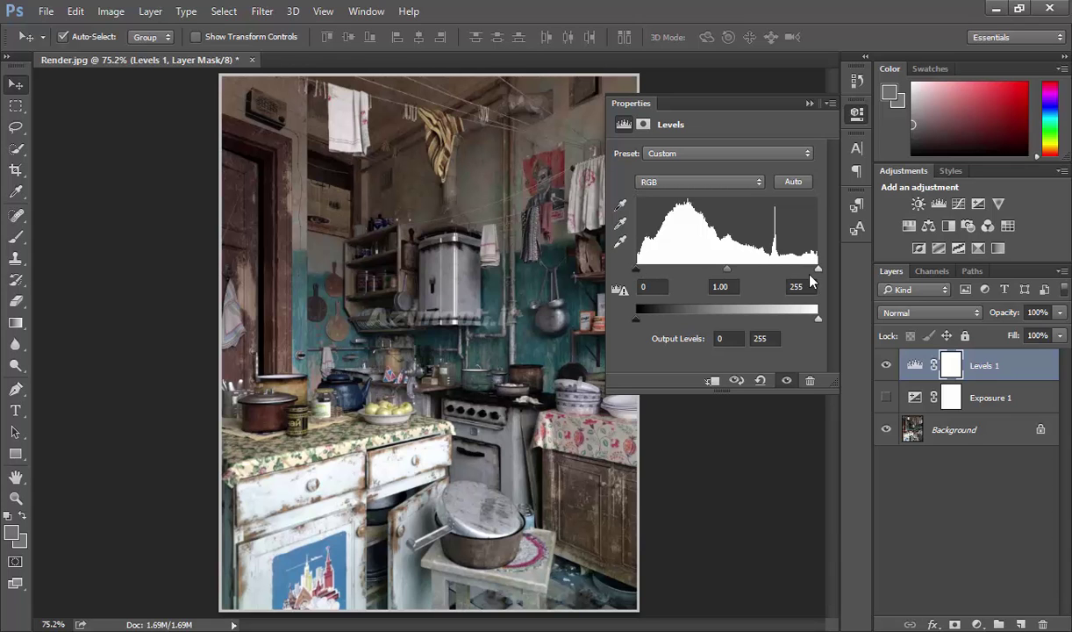
left_click(958, 203)
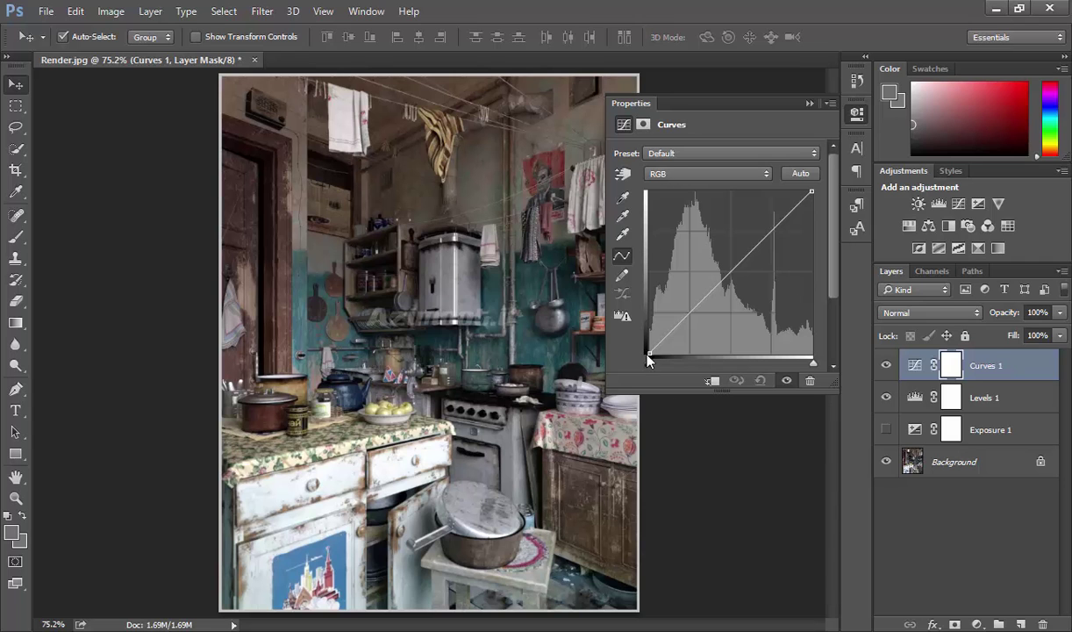
Return to Levels 1 and inspect its input black and white values, keeping white at 255.
left_click(915, 398)
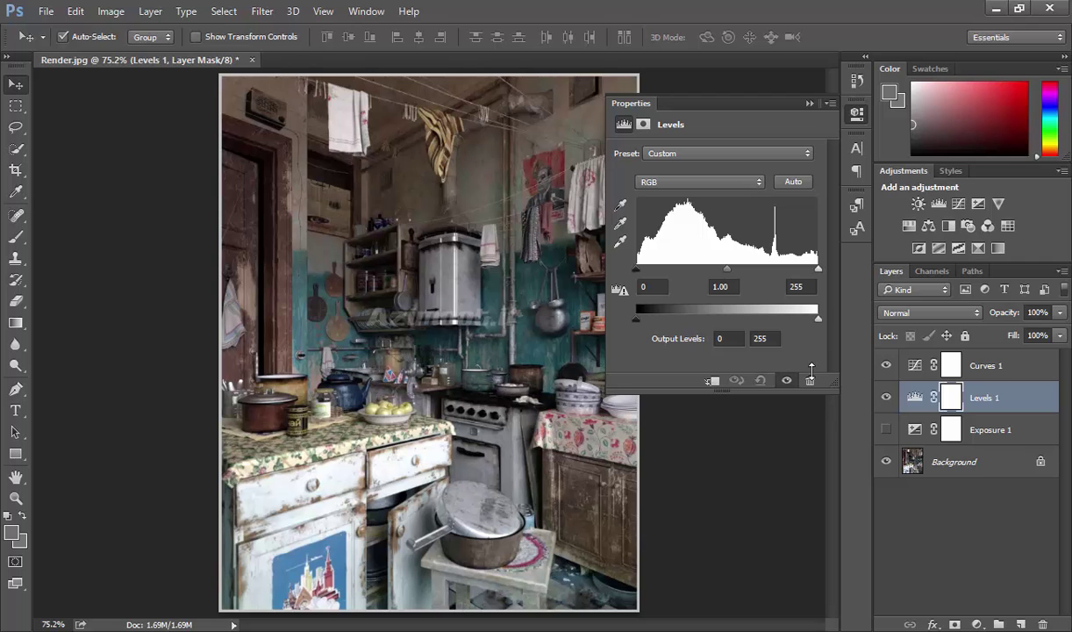
left_click_drag(654, 292, 634, 292)
double_click(802, 288)
left_click(820, 274)
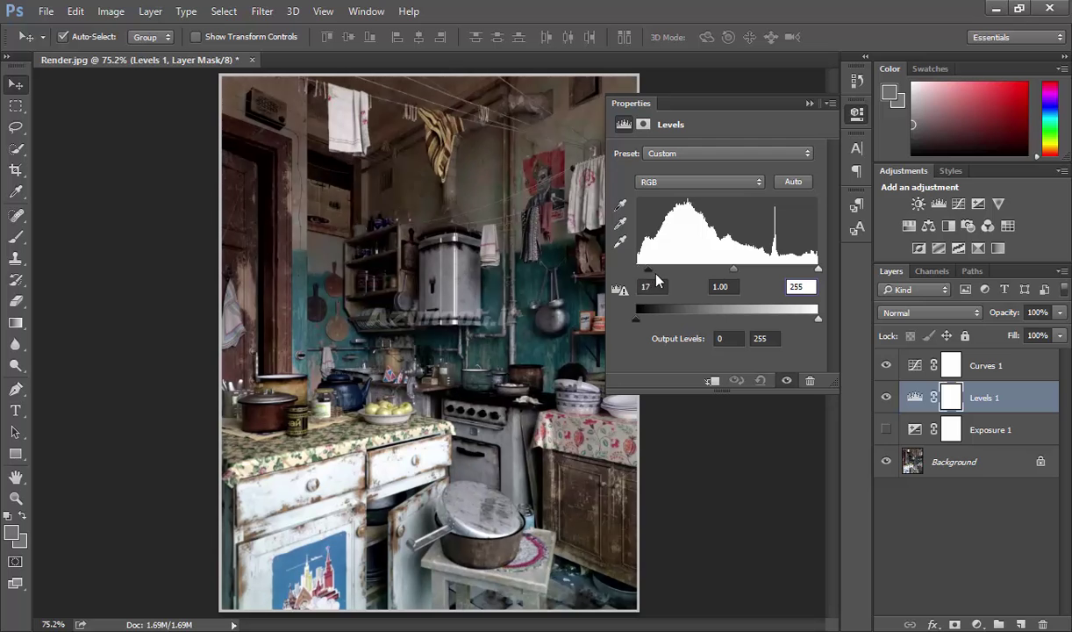
Compare black and white values in the Foreground Color Picker, then raise Levels input black to 41.
left_click(12, 532)
left_click_drag(349, 257, 308, 118)
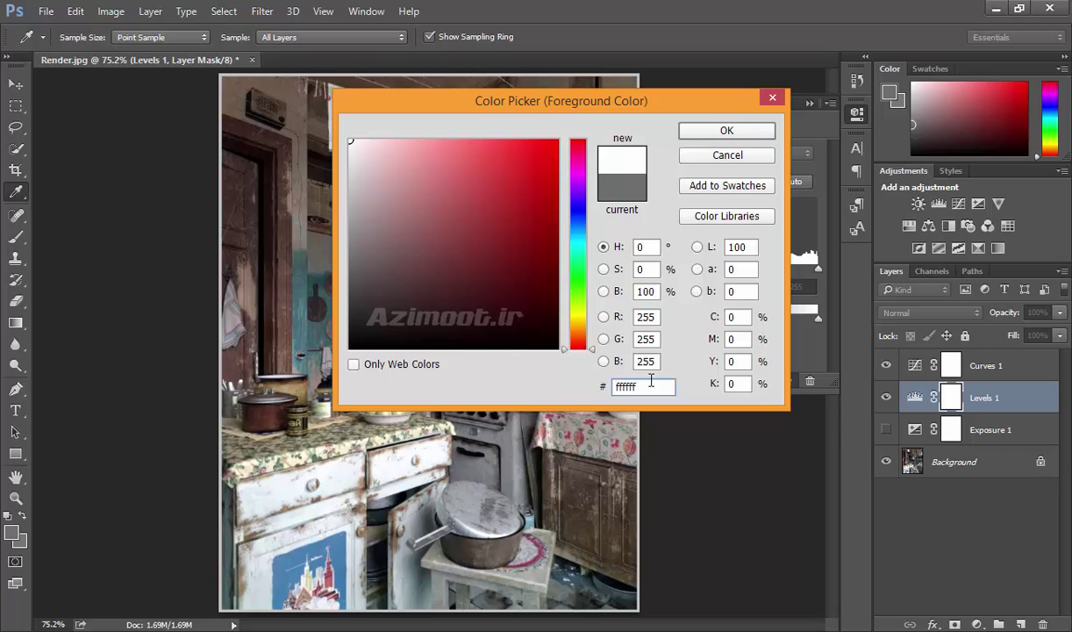
left_click(347, 169)
left_click_drag(347, 169, 343, 366)
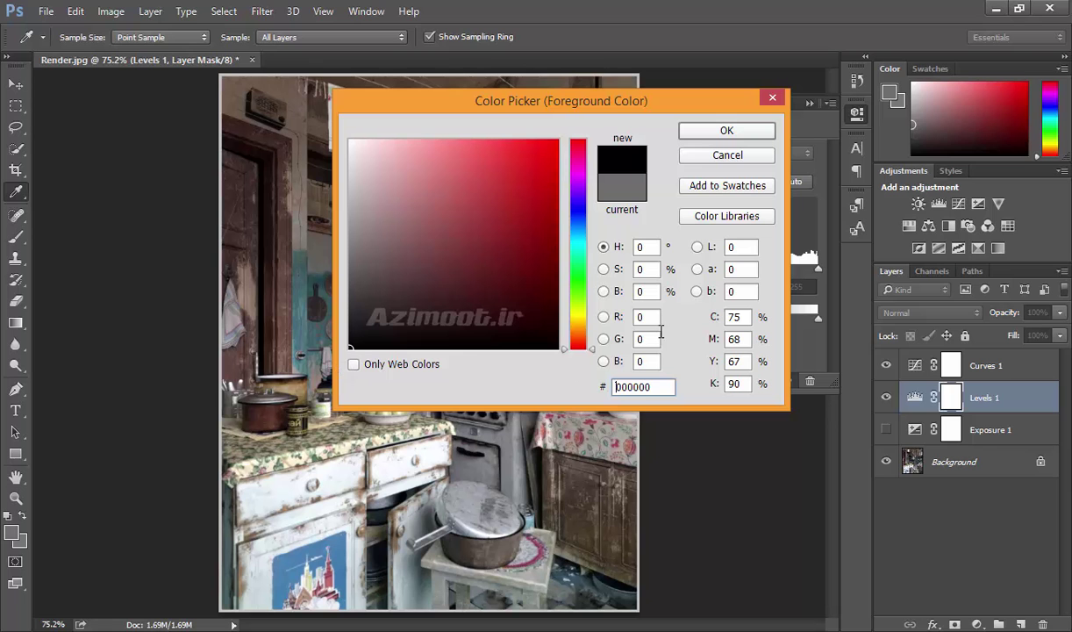
mouse_move(344, 330)
left_mouse_down()
mouse_move(350, 140)
mouse_move(321, 377)
left_mouse_up()
left_click(727, 155)
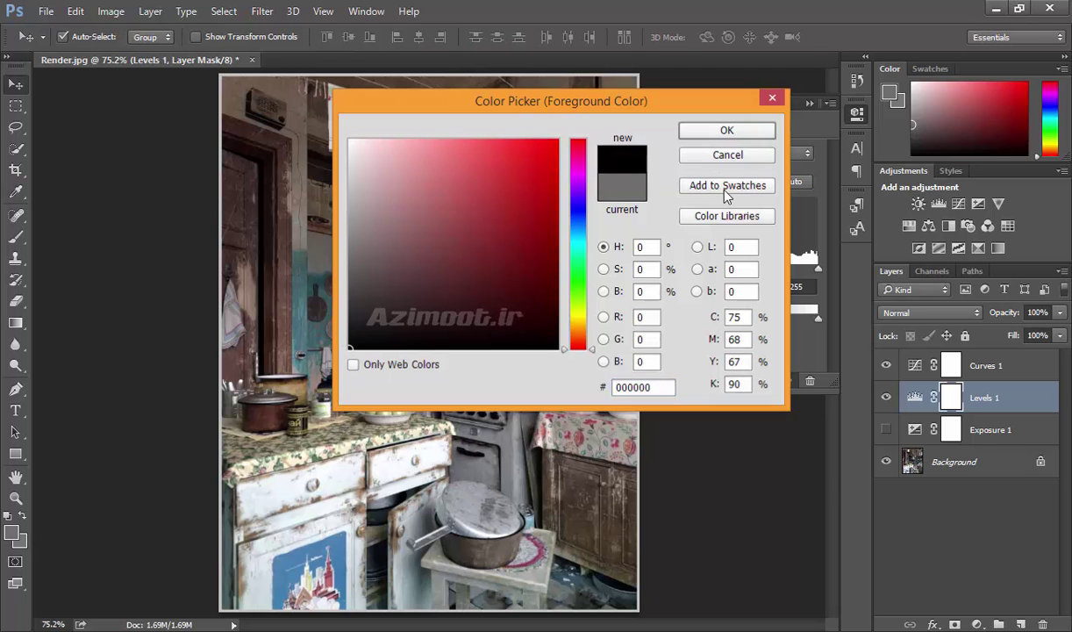
left_click_drag(644, 271, 666, 271)
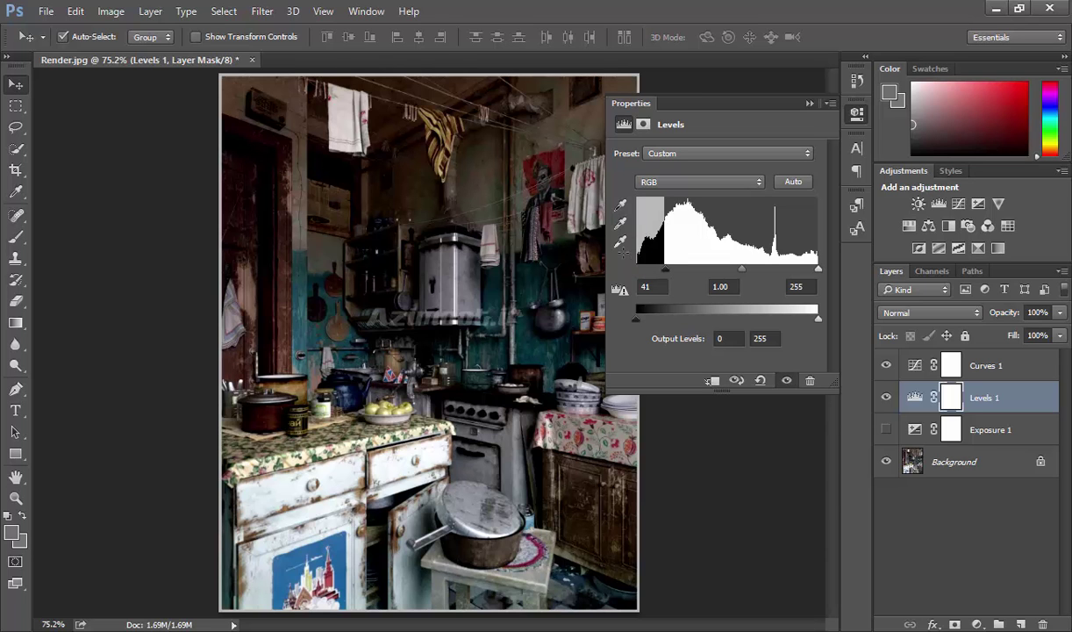
Push the Levels input black point to 86 and set output black to 80.
left_click_drag(665, 270, 691, 270)
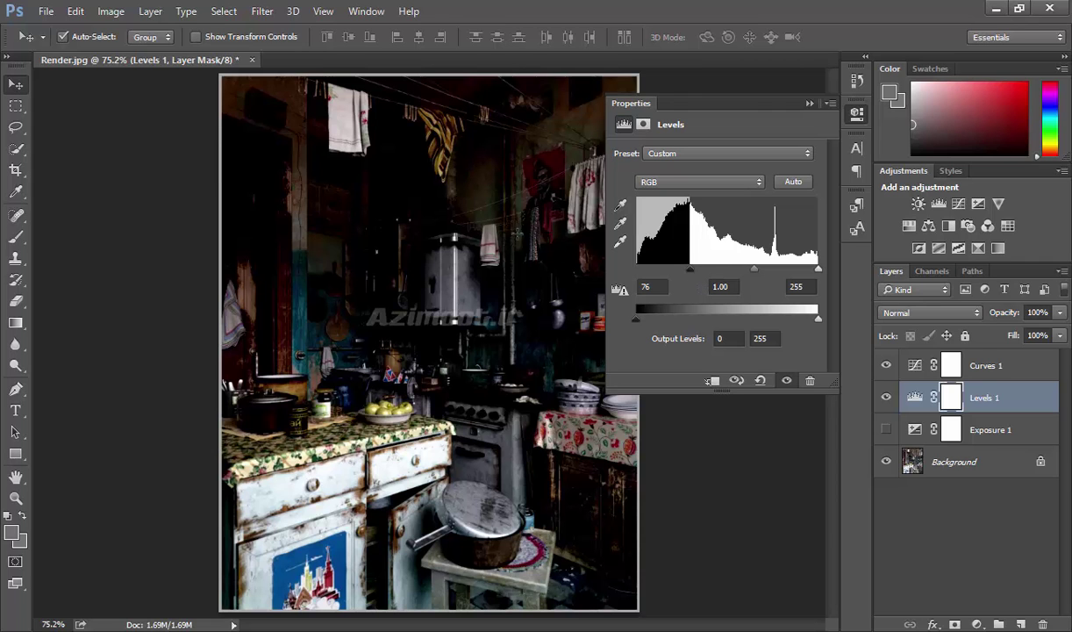
mouse_move(690, 270)
left_mouse_down()
mouse_move(646, 270)
mouse_move(697, 271)
left_mouse_up()
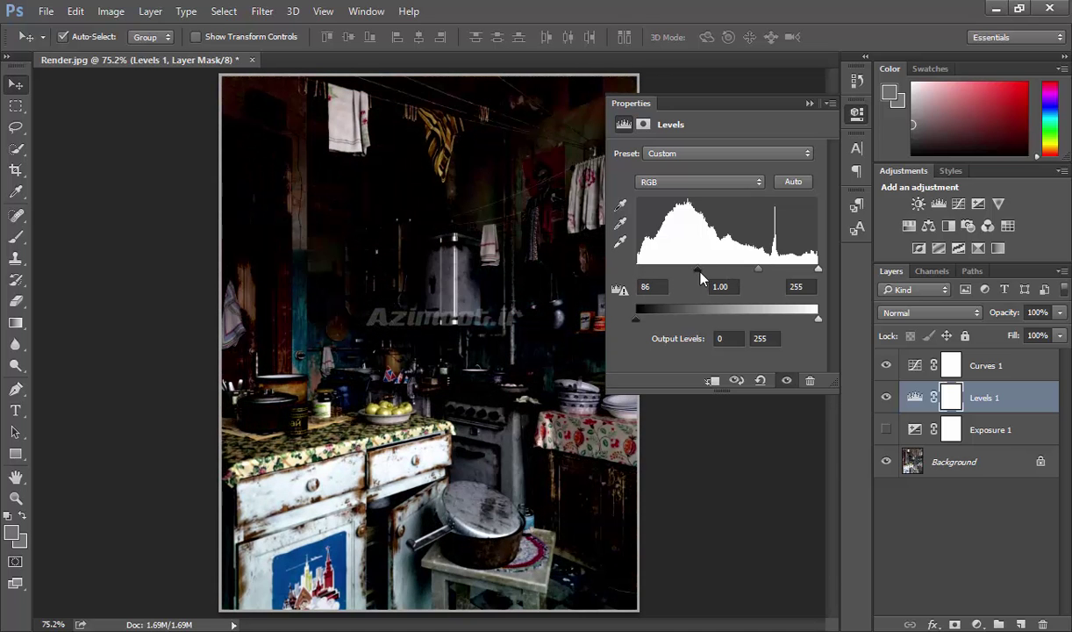
left_click(722, 339)
left_click_drag(637, 321, 693, 321)
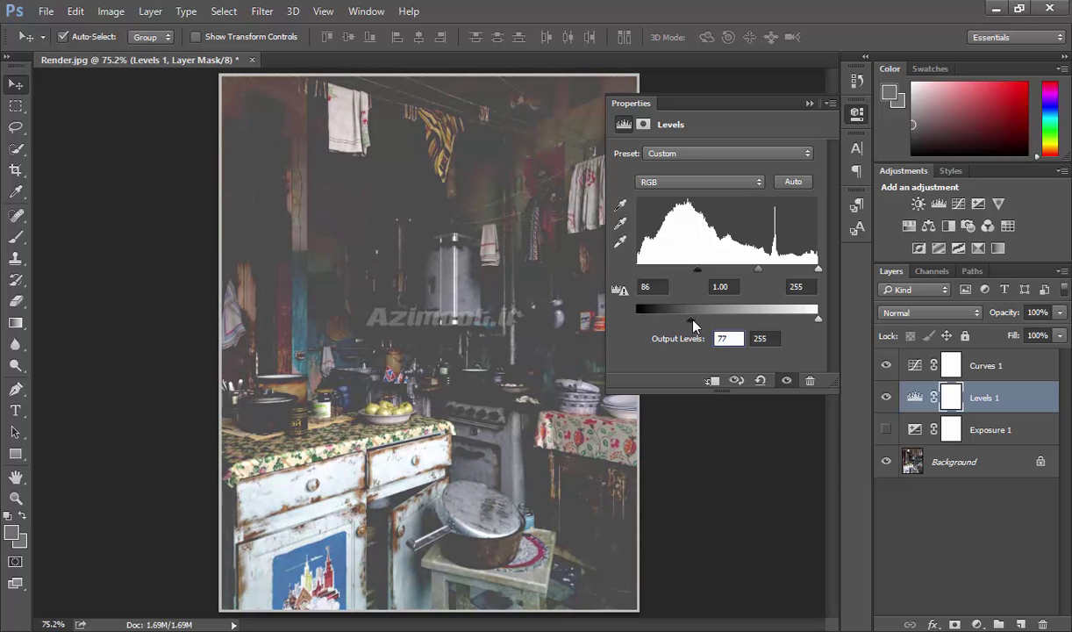
type("80")
Raise output black further and lower output white, then reset Levels to default.
mouse_move(694, 317)
left_mouse_down()
mouse_move(721, 324)
mouse_move(632, 325)
left_mouse_up()
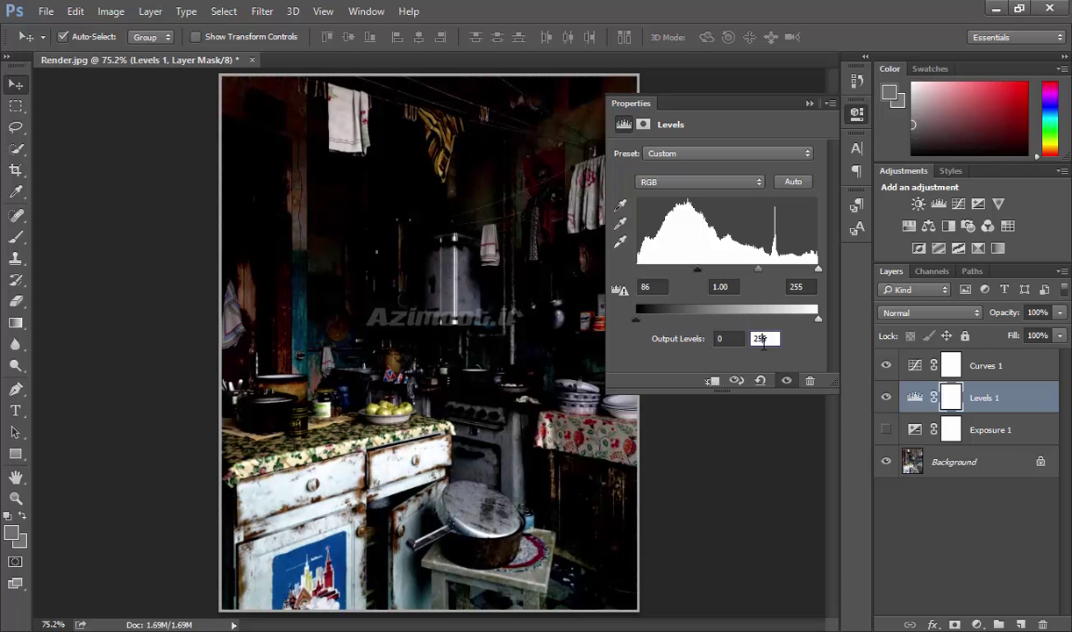
mouse_move(818, 319)
left_mouse_down()
mouse_move(744, 323)
mouse_move(820, 321)
left_mouse_up()
left_click(762, 381)
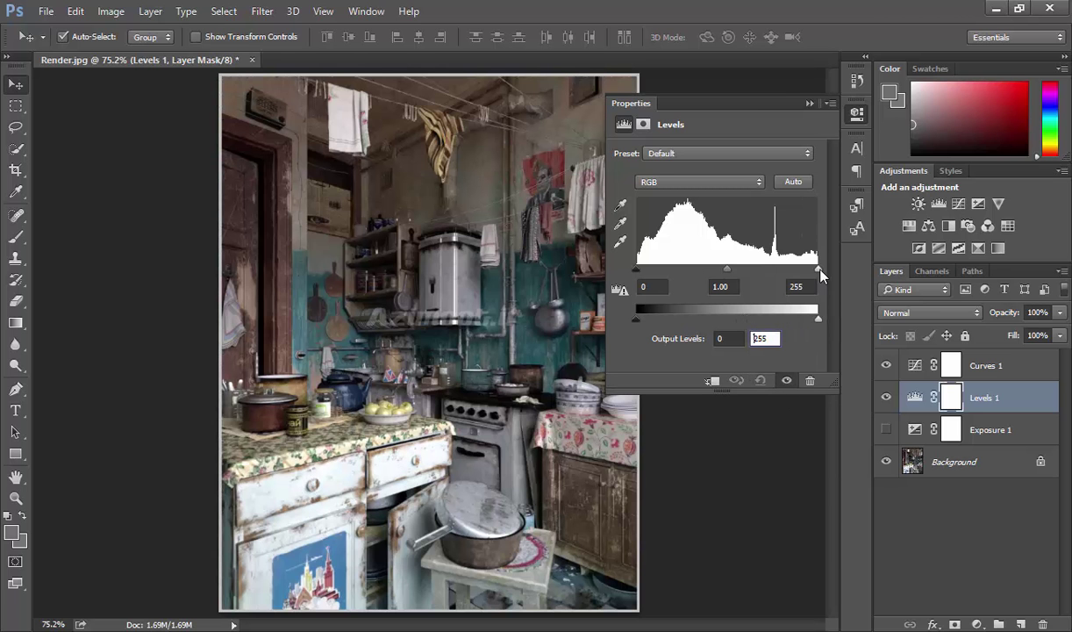
left_click_drag(818, 270, 734, 272)
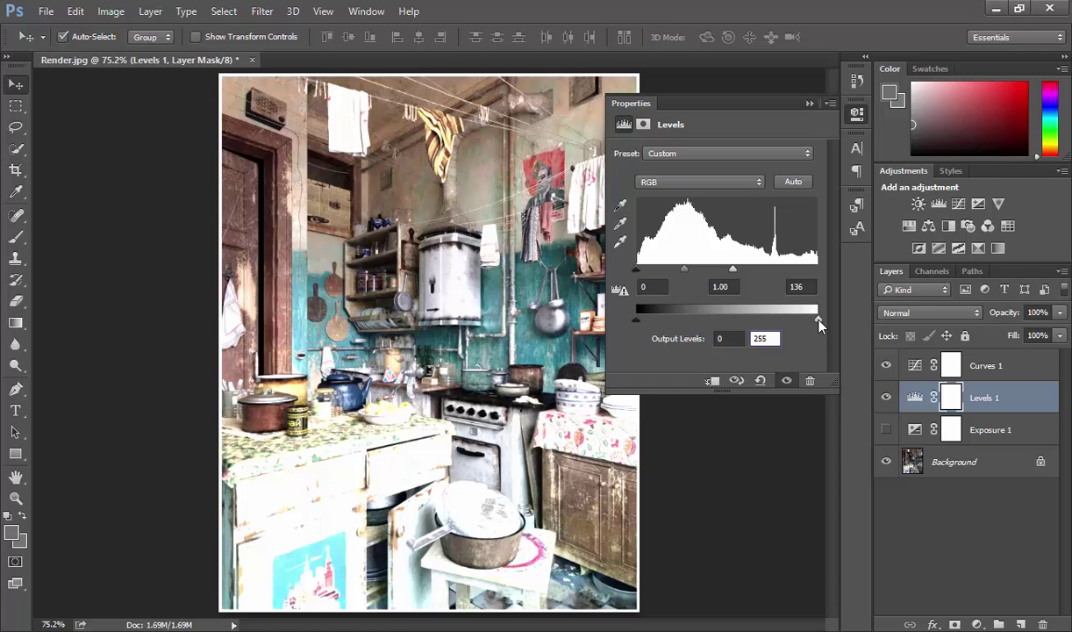
left_click_drag(818, 321, 756, 323)
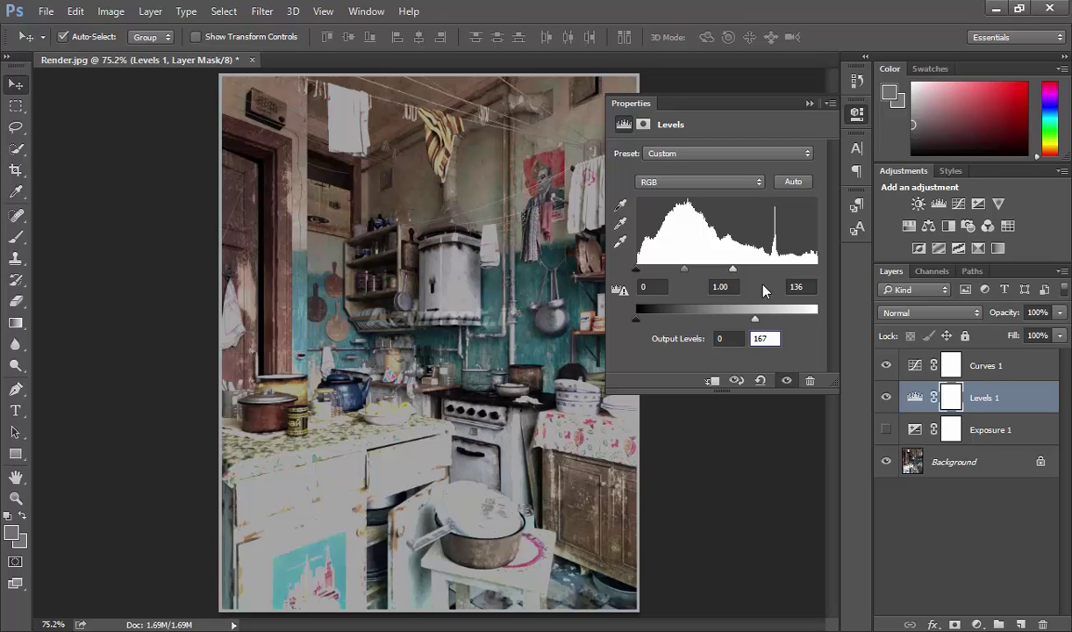
left_click(733, 268)
left_click_drag(755, 317, 817, 318)
left_click(760, 381)
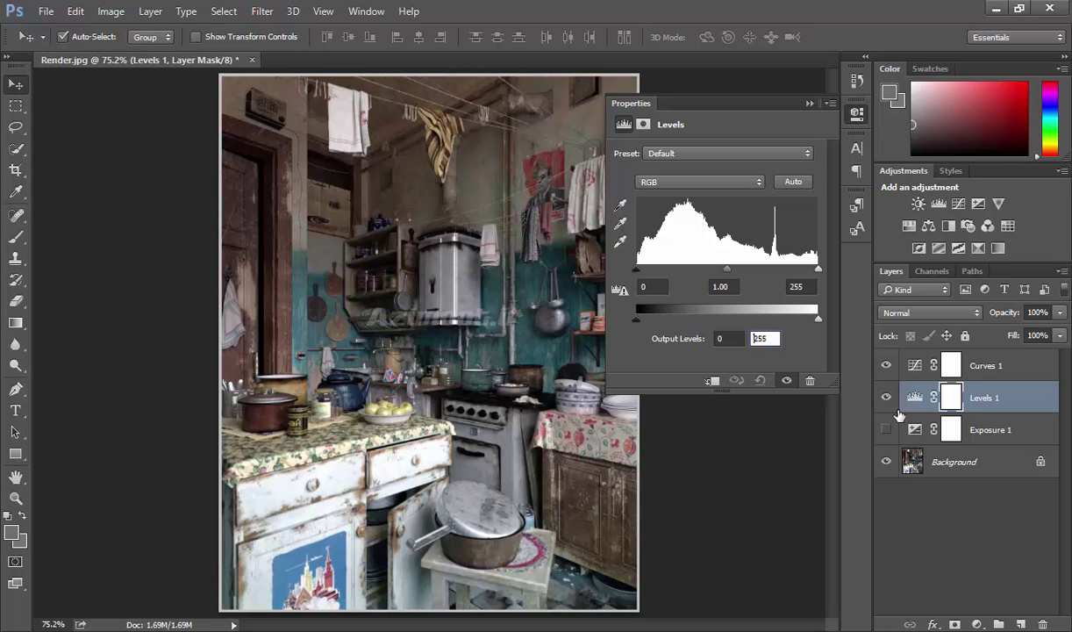
Hide Levels and Curves, show Exposure 1, and set its offset to +0.2893.
left_click_drag(886, 397, 887, 368)
left_click(886, 429)
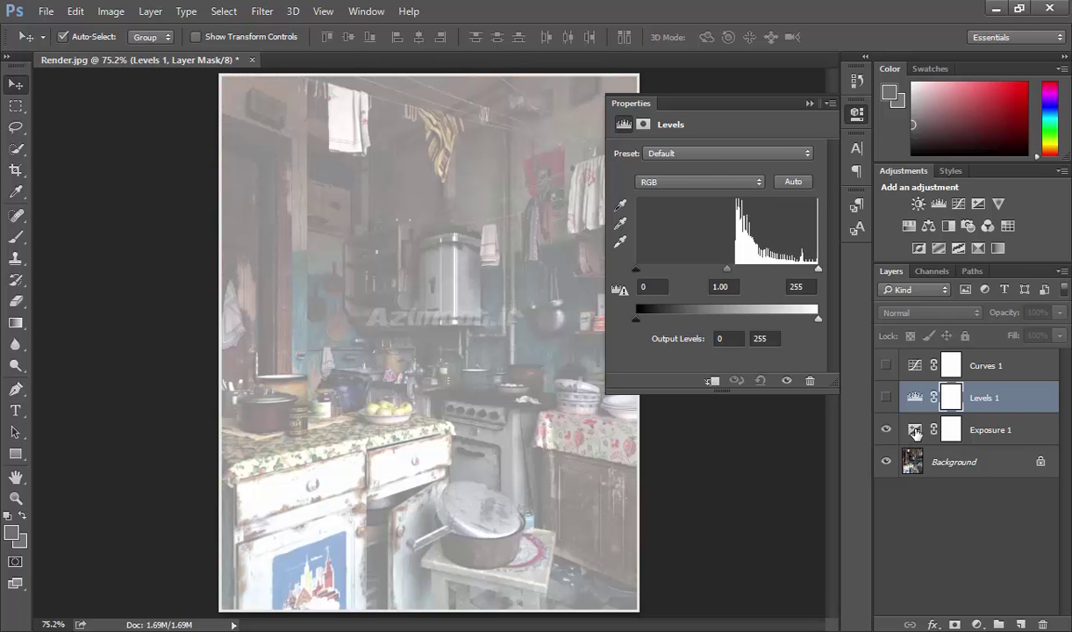
left_click(902, 429)
left_click_drag(766, 233, 774, 231)
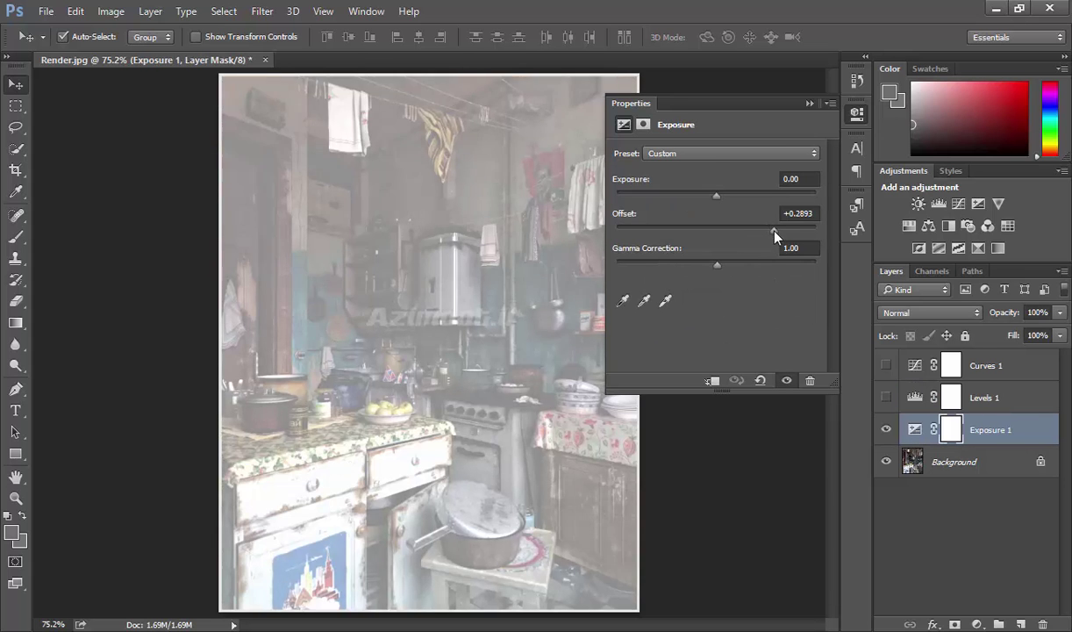
Show only Levels 1, raise its output black to mimic the offset, and compare.
left_click(886, 429)
left_click(904, 398)
left_click(886, 397)
left_click_drag(636, 320, 706, 322)
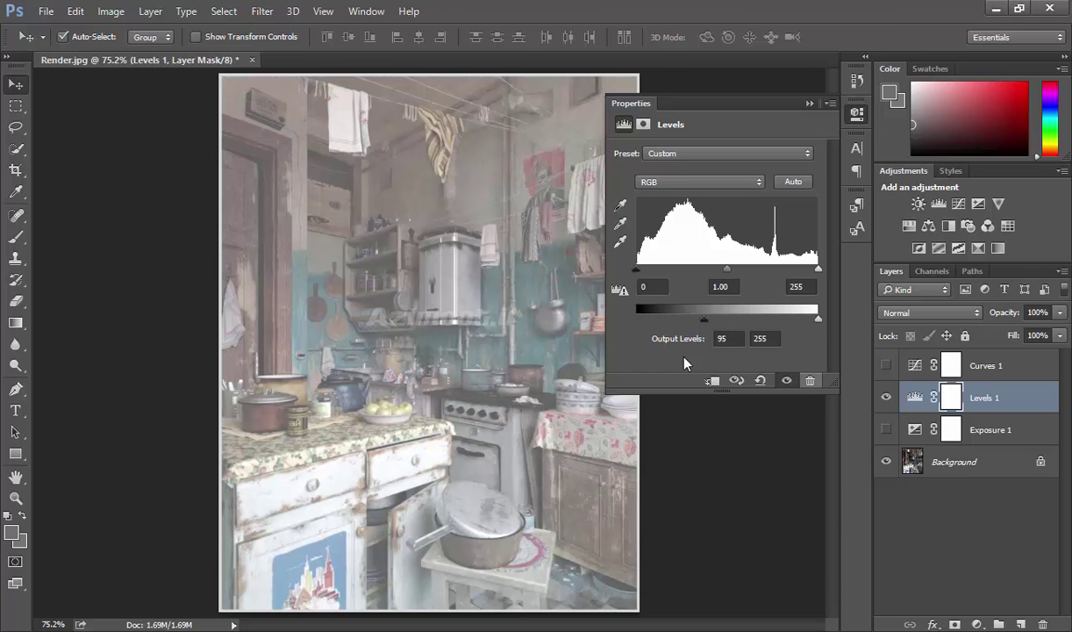
left_click(886, 397)
left_click(886, 397)
left_click(886, 397)
left_click(886, 397)
Raise the Levels output black to 119 and toggle Levels for comparison.
left_click_drag(704, 320, 721, 320)
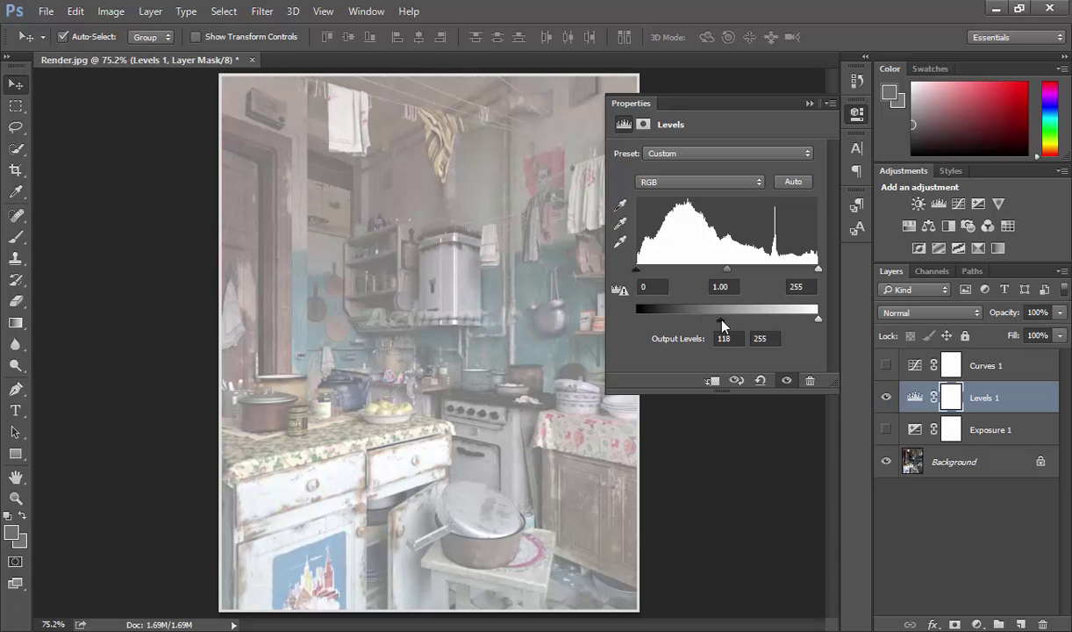
left_click(887, 399)
left_click(887, 399)
left_click(887, 399)
left_click(886, 399)
Hide Levels 1, show Exposure 1, and reset Exposure to its defaults.
left_click(886, 398)
left_click(886, 429)
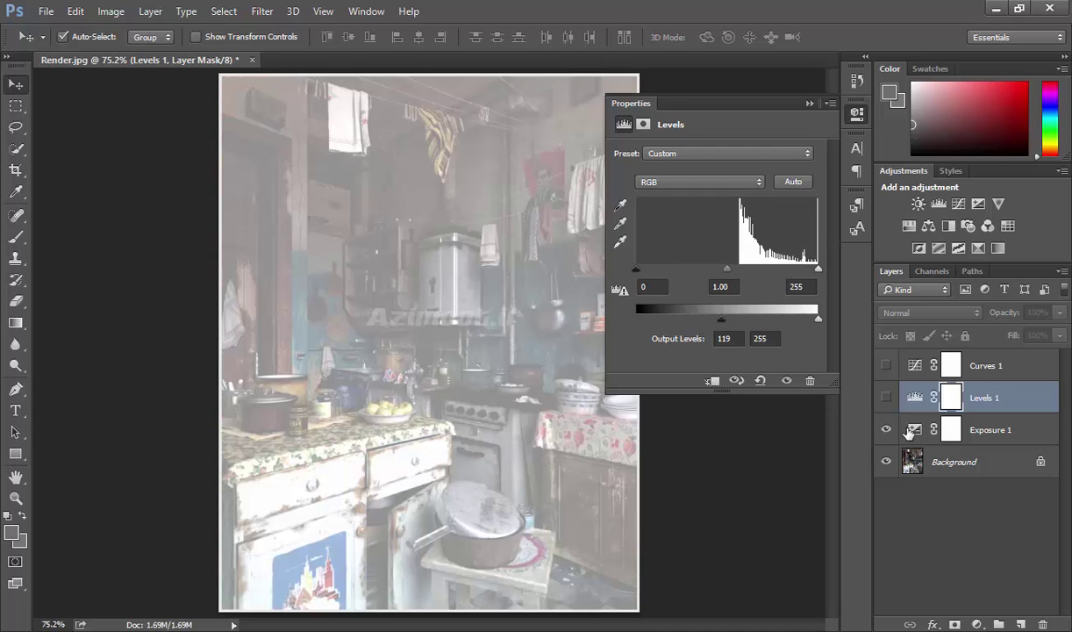
left_click(982, 429)
left_click(760, 380)
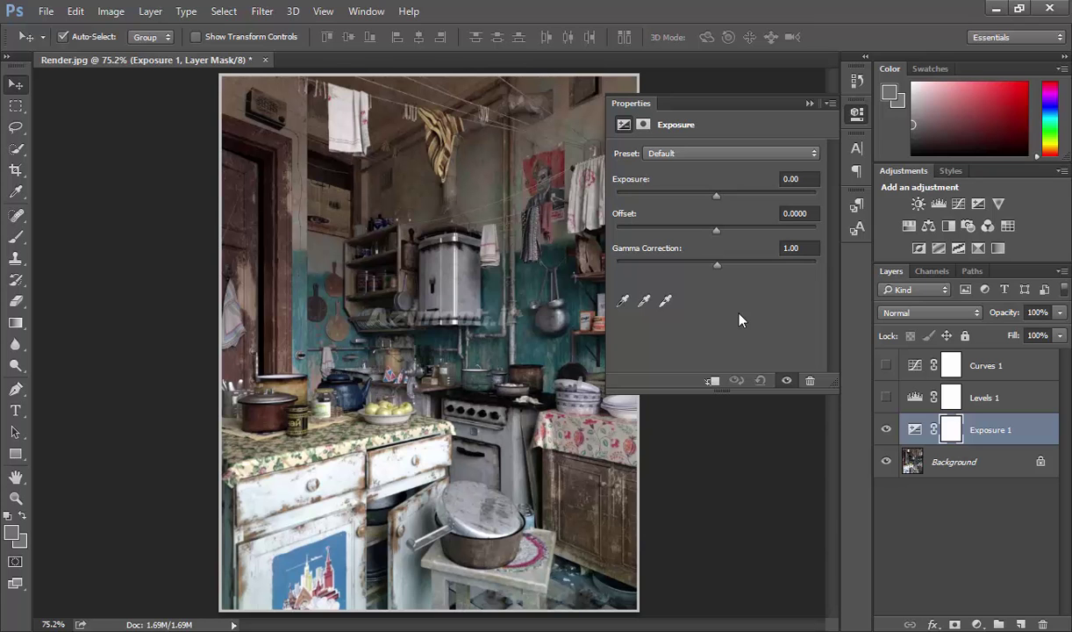
left_click(958, 401)
left_click(915, 397)
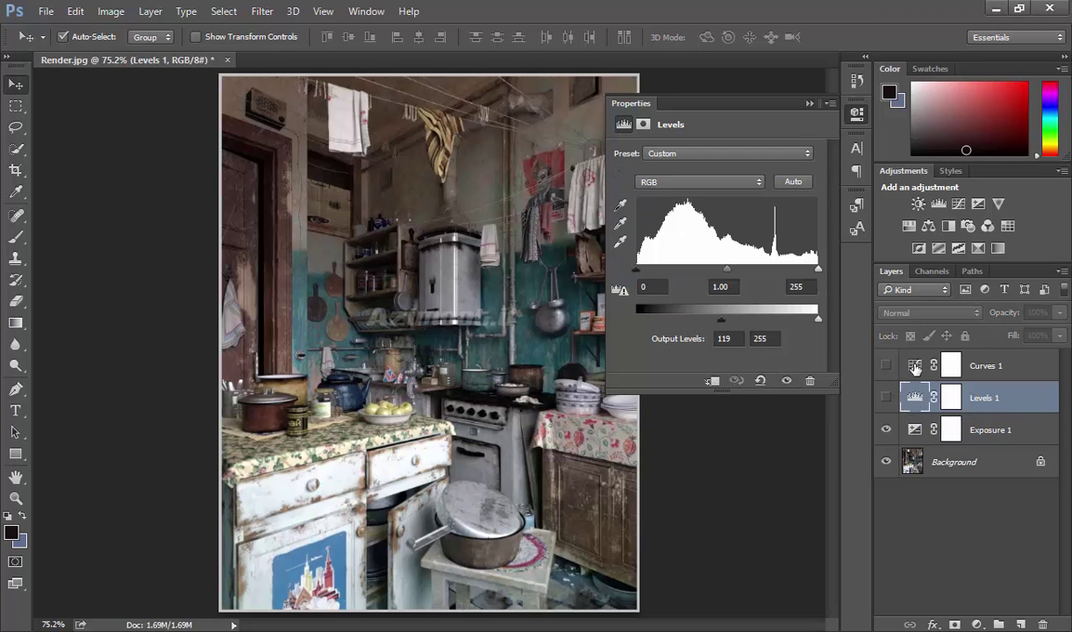
left_click(915, 364)
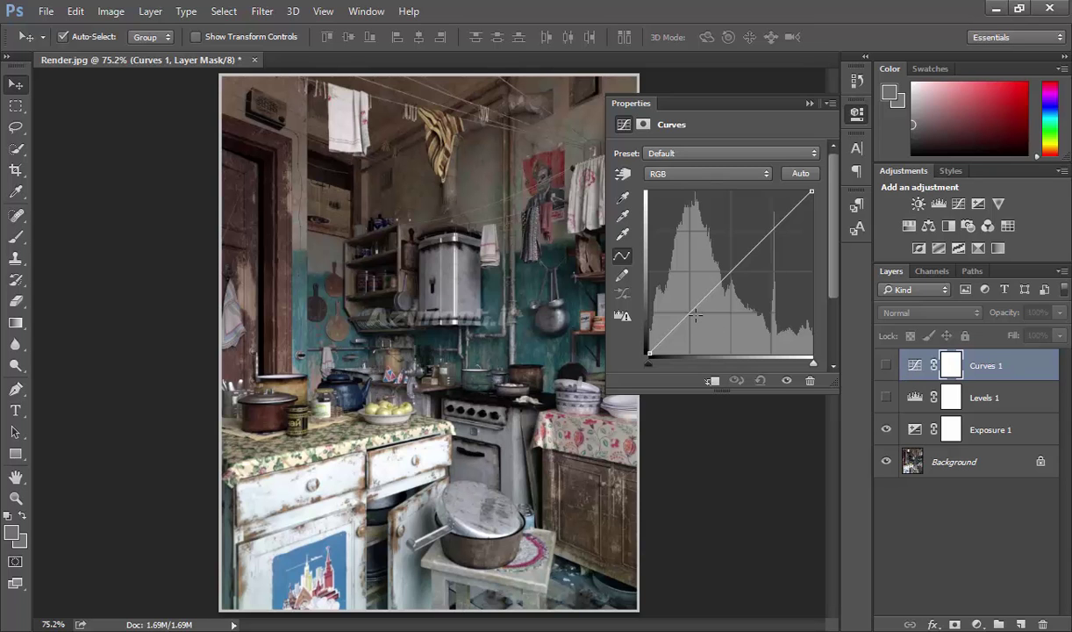
left_click(918, 432)
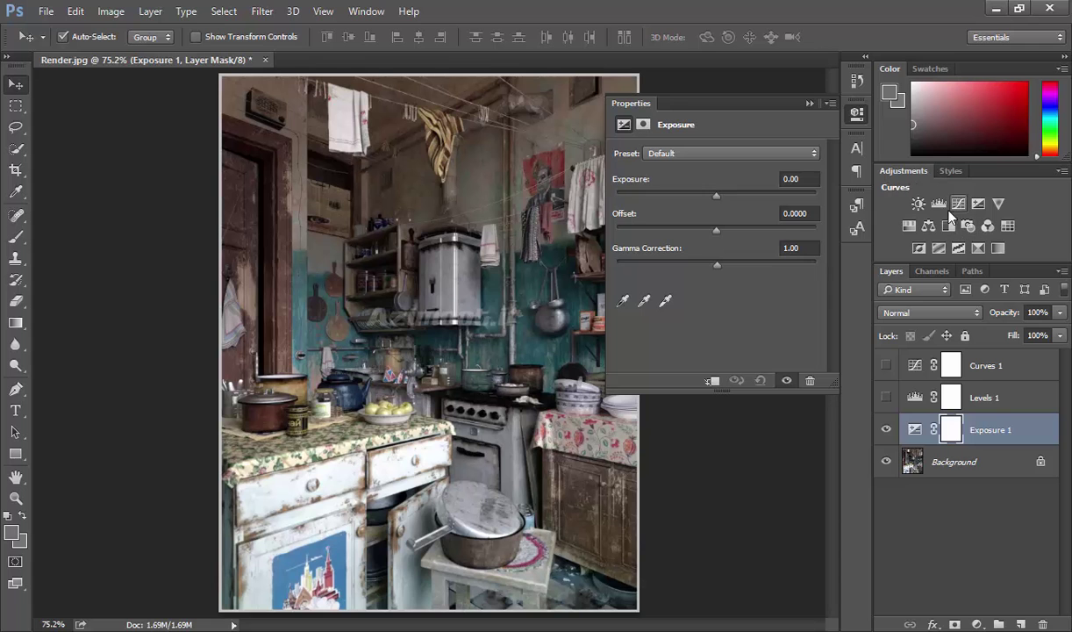
left_click(914, 401)
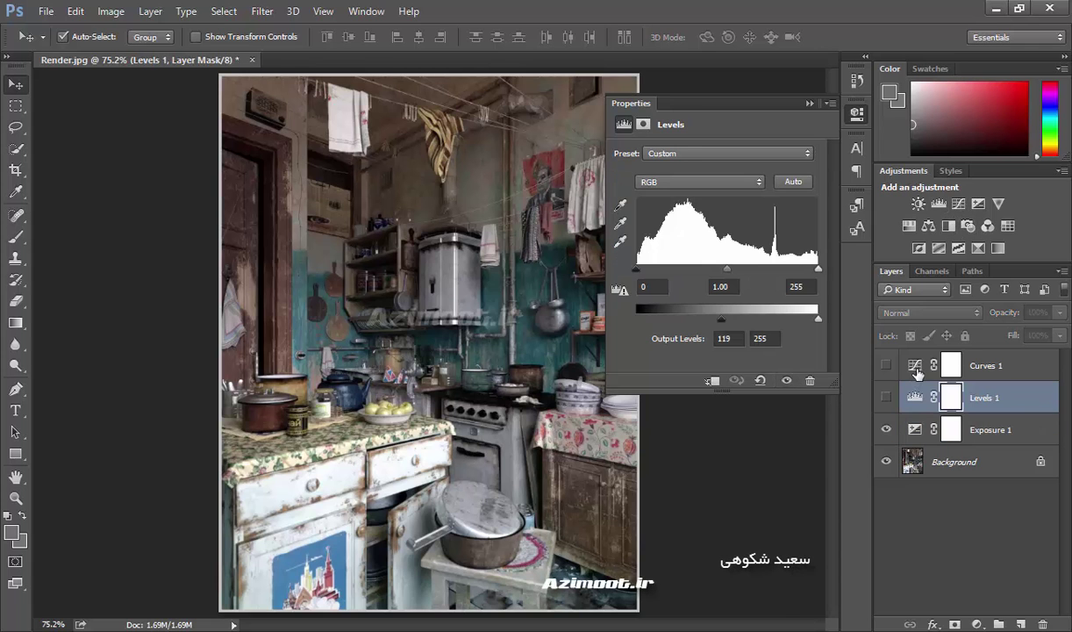
Check the Curves and Exposure settings, then close the floating Properties panel.
left_click(915, 365)
left_click(915, 429)
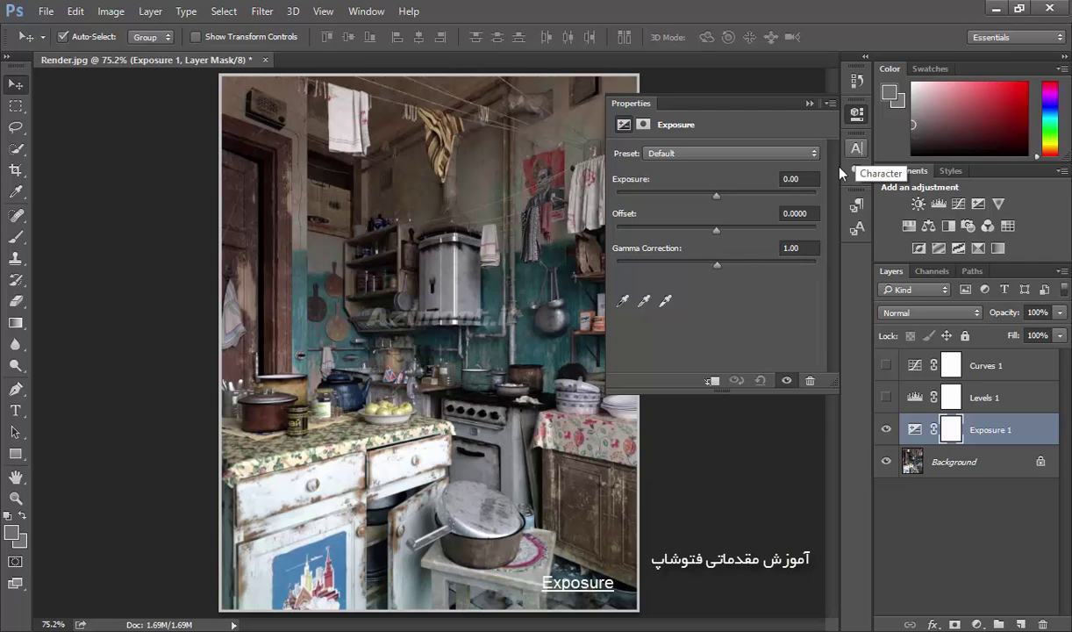
left_click(854, 117)
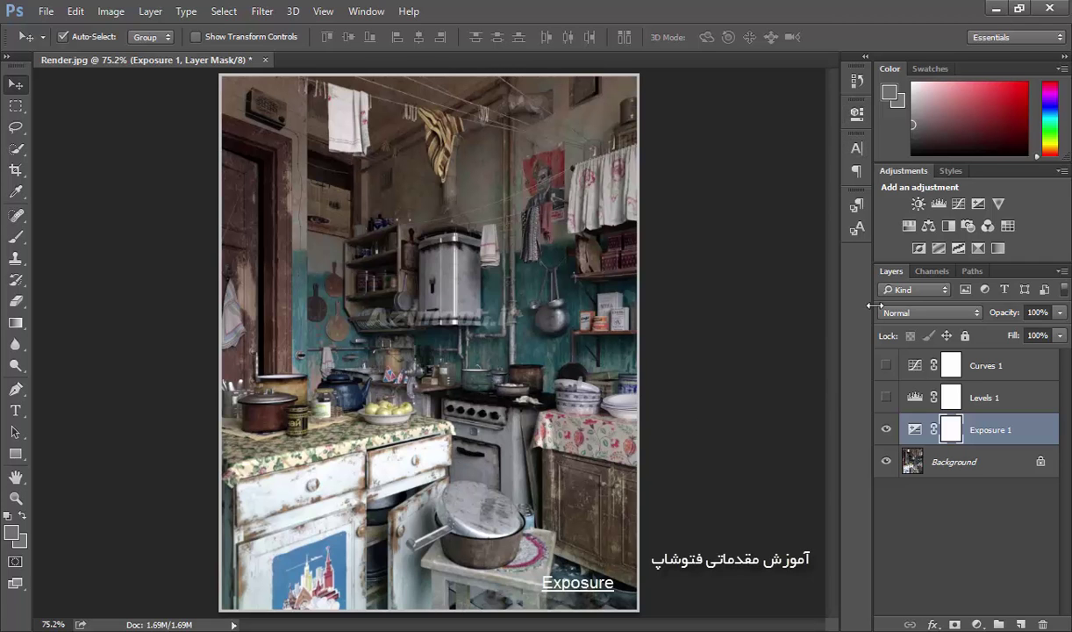